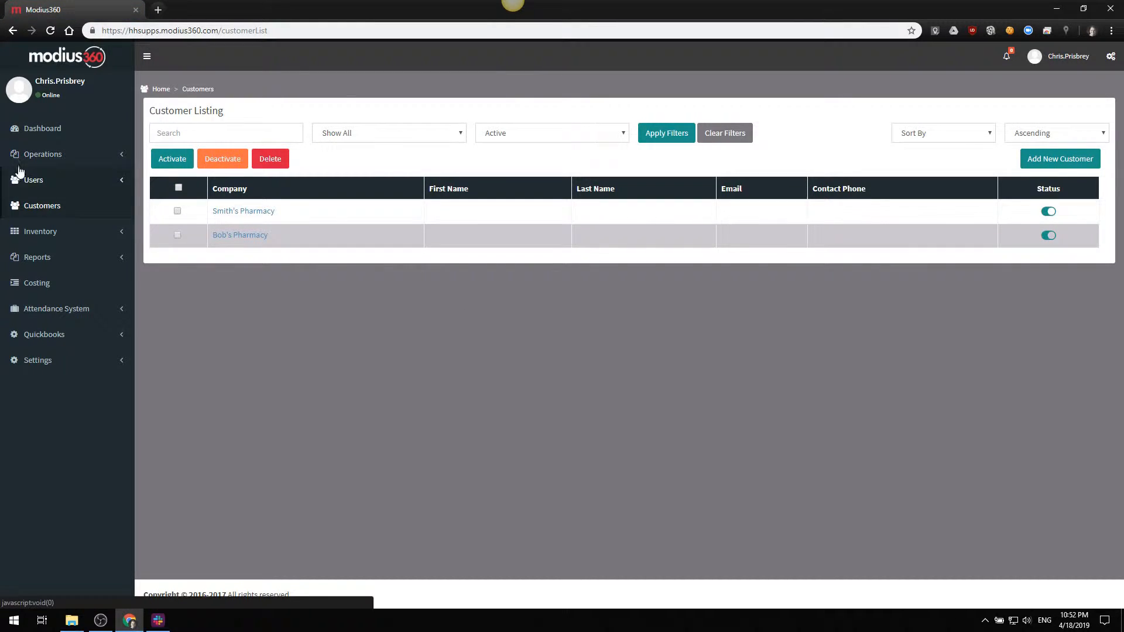
Start a new job under Operations with the short description "Fulfill order for Bob's Pharmacy"
left_click(63, 161)
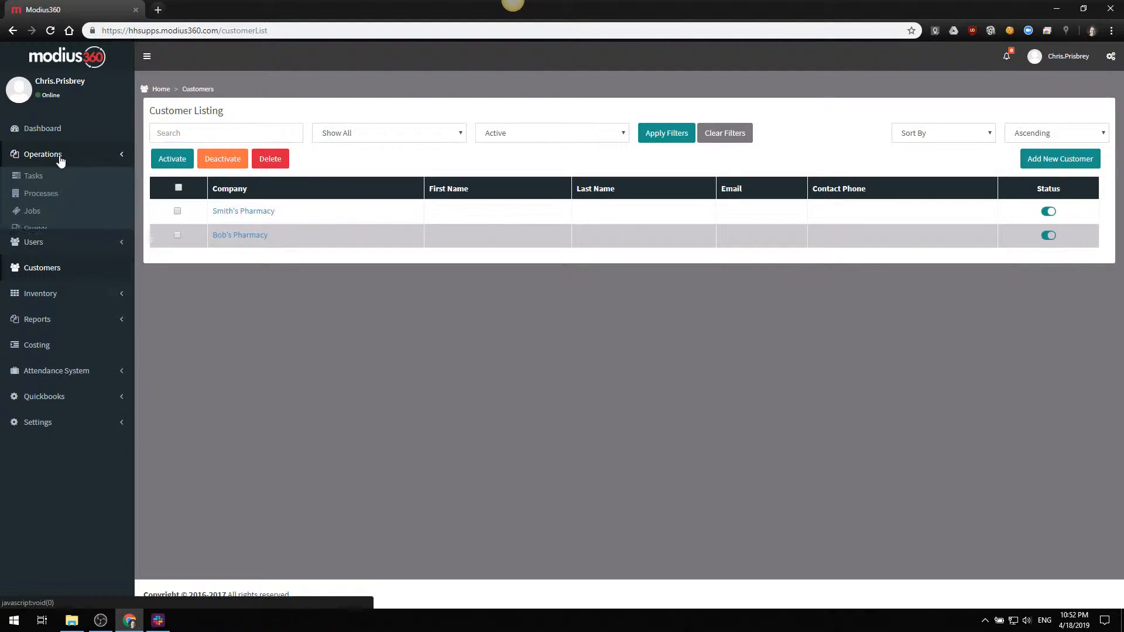
left_click(32, 212)
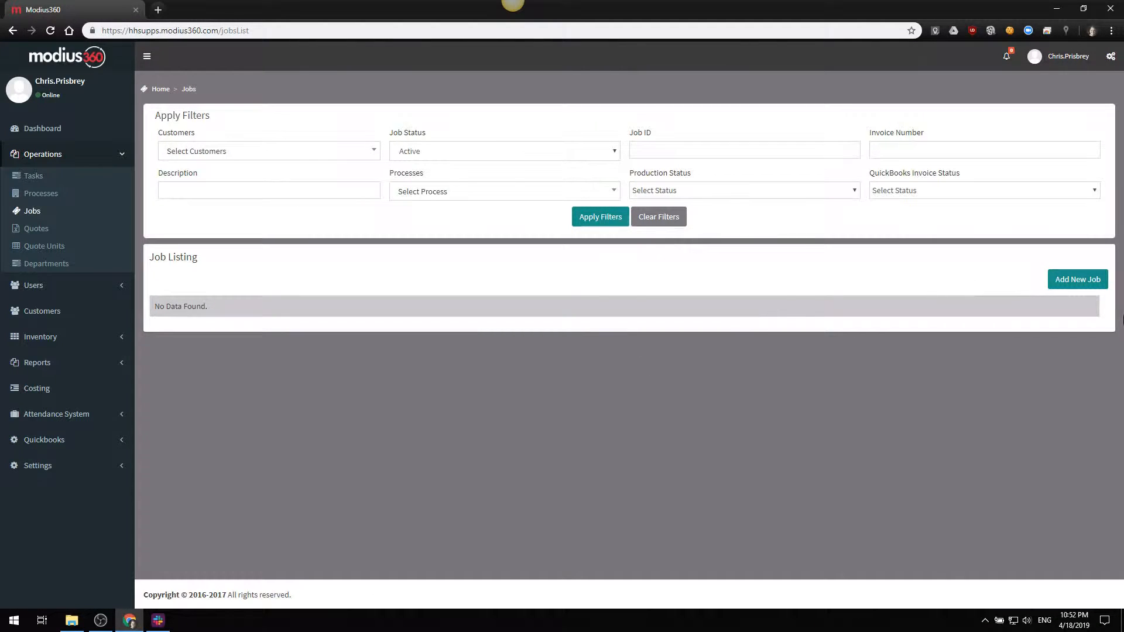
left_click(1079, 279)
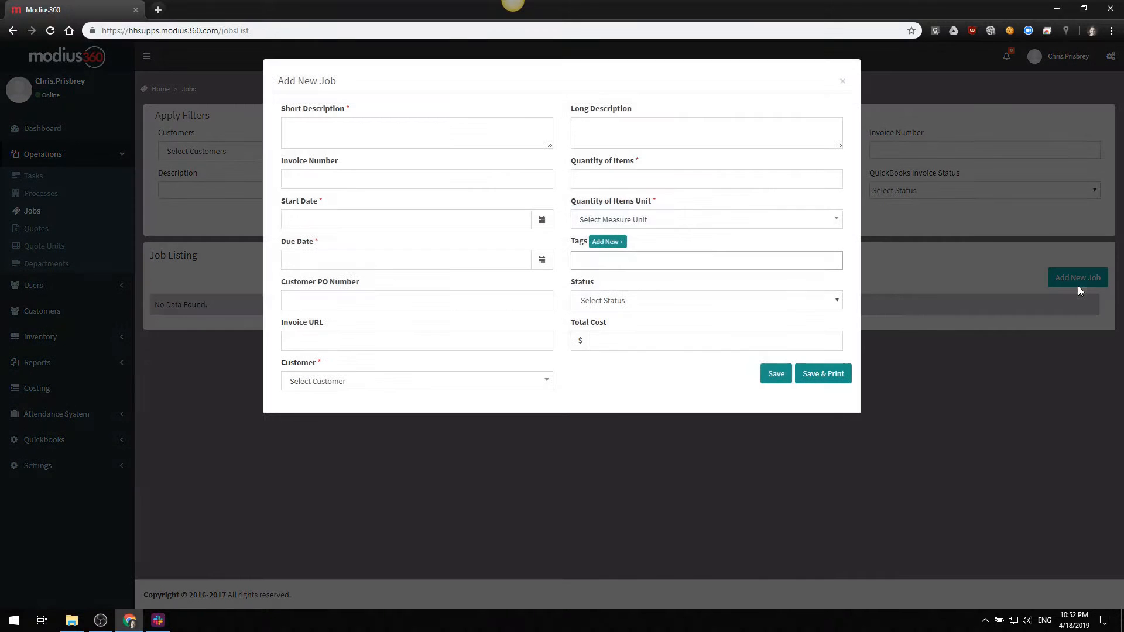
left_click(384, 125)
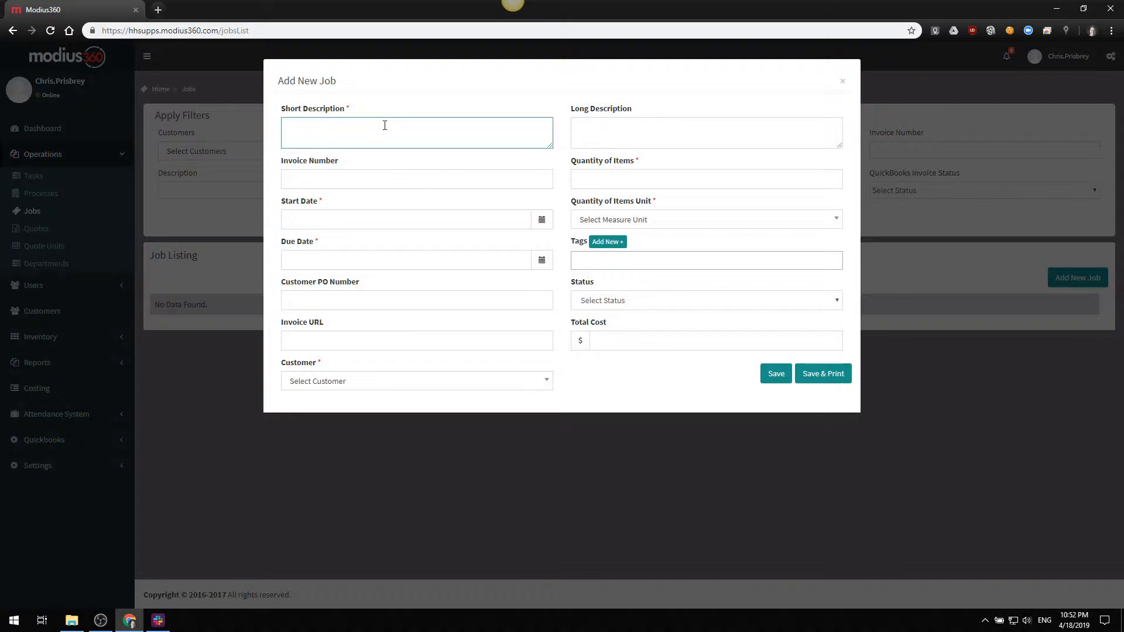
type("FFulfill order for Bob's Pharmacy")
Set the job's start date to 04/18/2019 and its due date to 04/25/2019
key("Tab")
key("Tab")
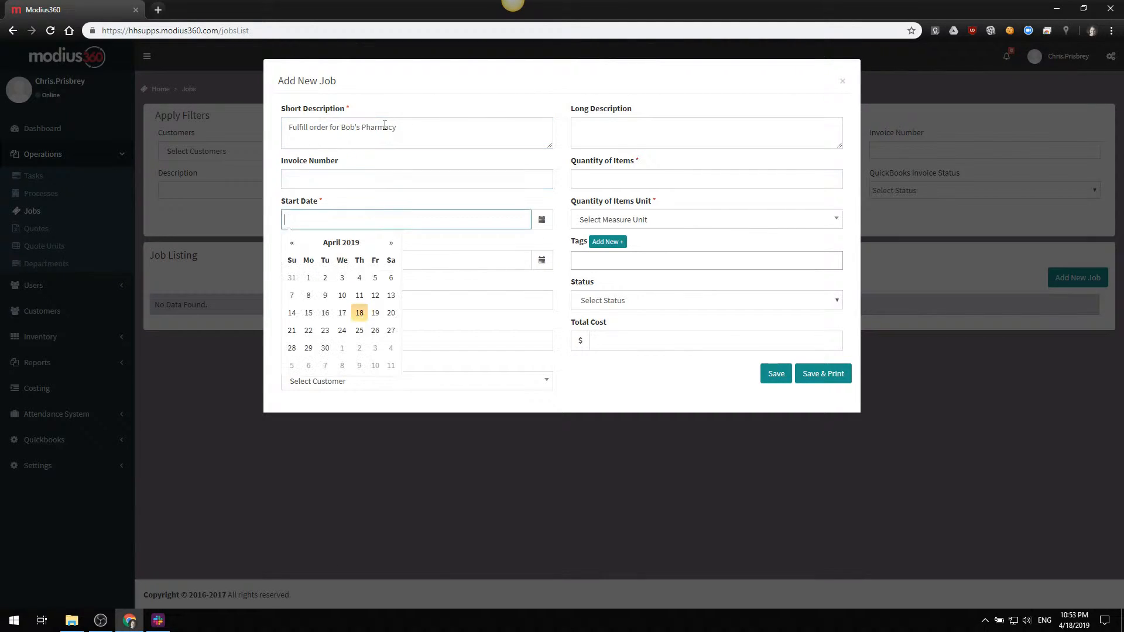
left_click(359, 314)
left_click(412, 267)
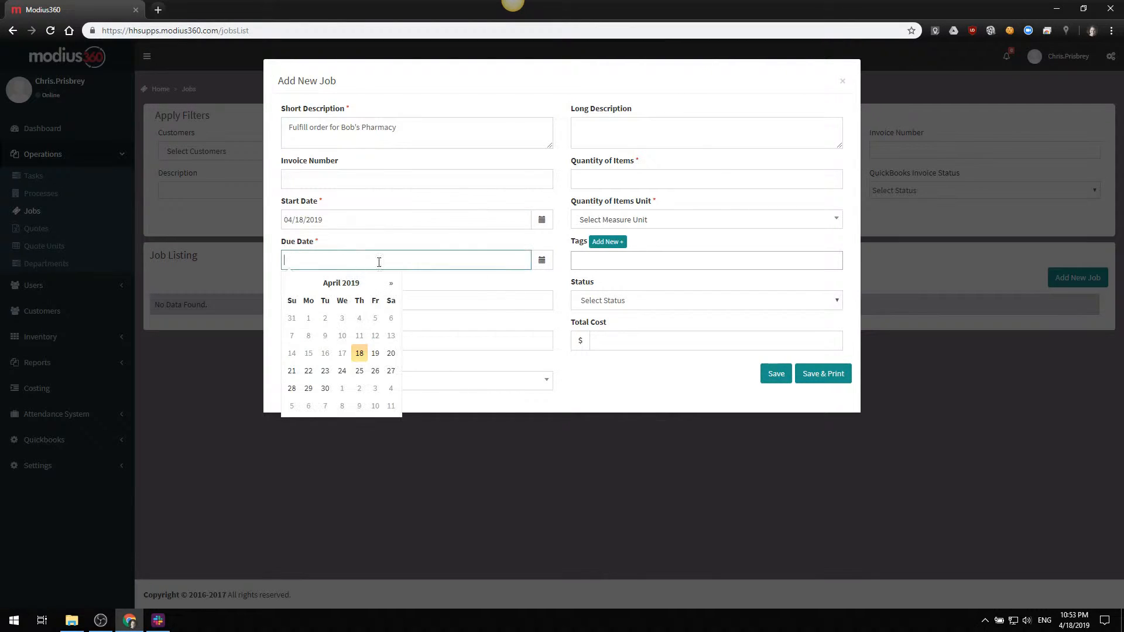
left_click(366, 370)
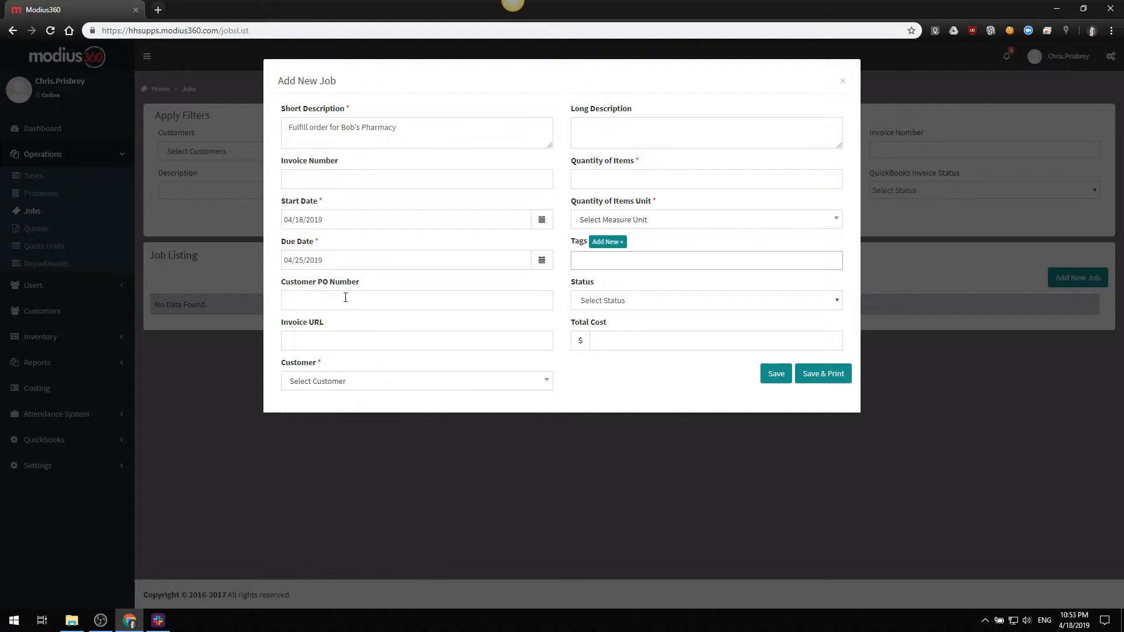
Assign Bob's Pharmacy as the job's customer
left_click(357, 384)
left_click(333, 459)
left_click(620, 128)
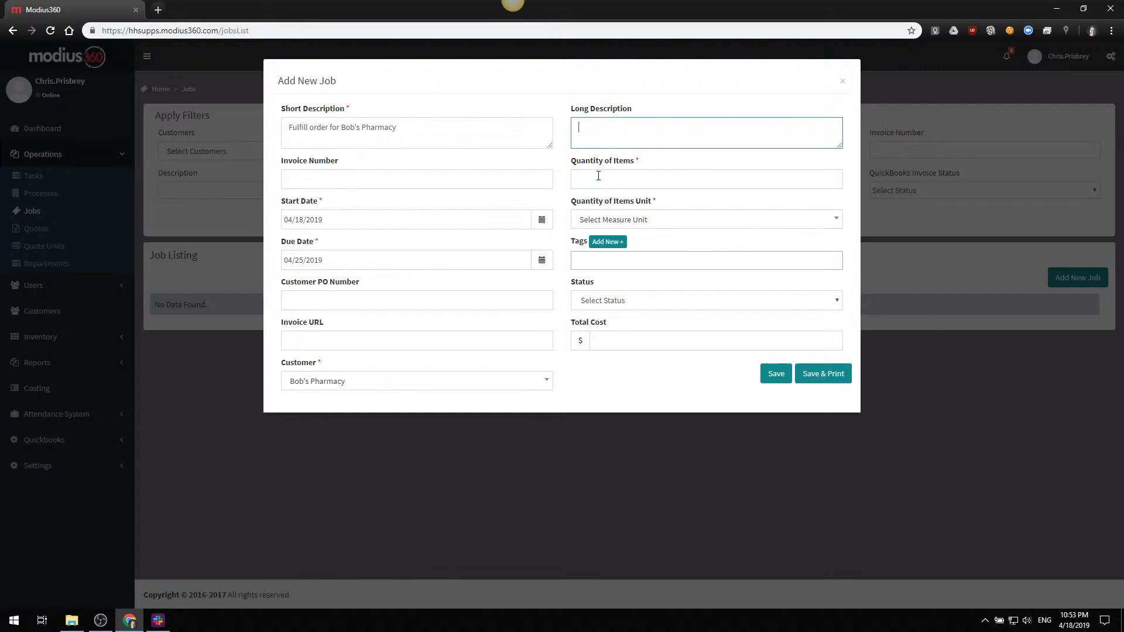
Create and save a new measure unit named "Bottles" for the job's quantity of items
left_click(625, 221)
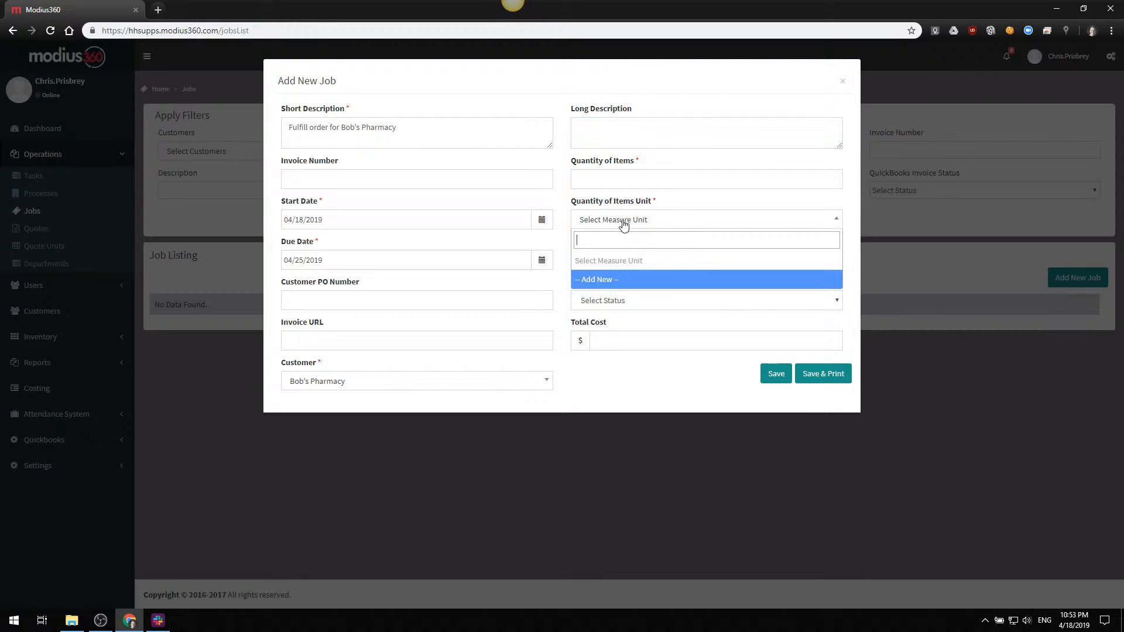
left_click(623, 225)
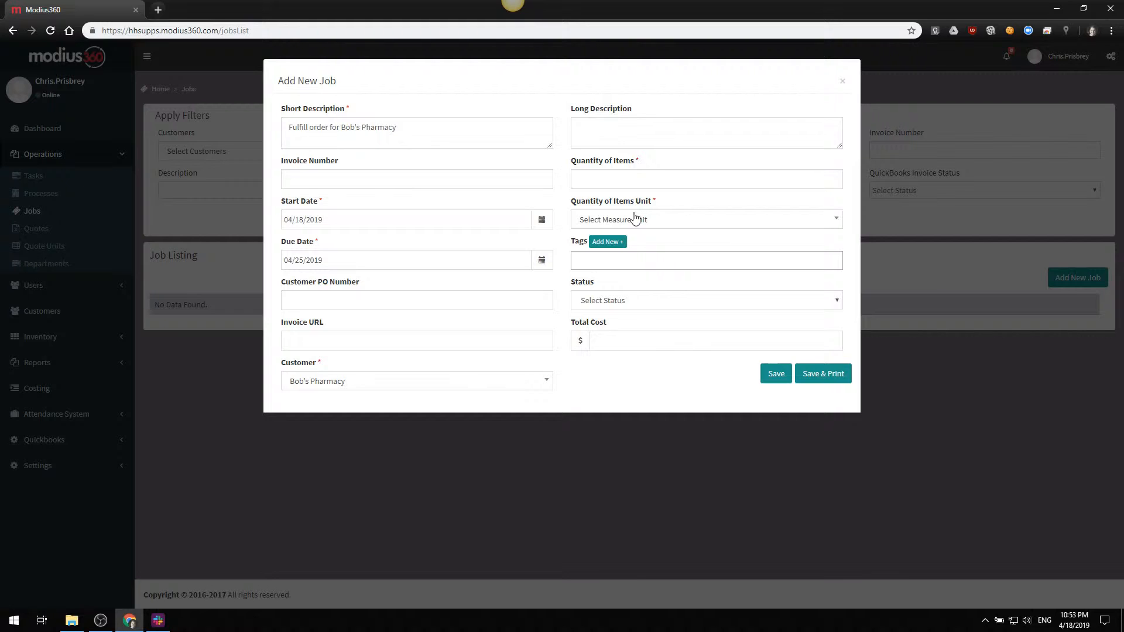
left_click(604, 184)
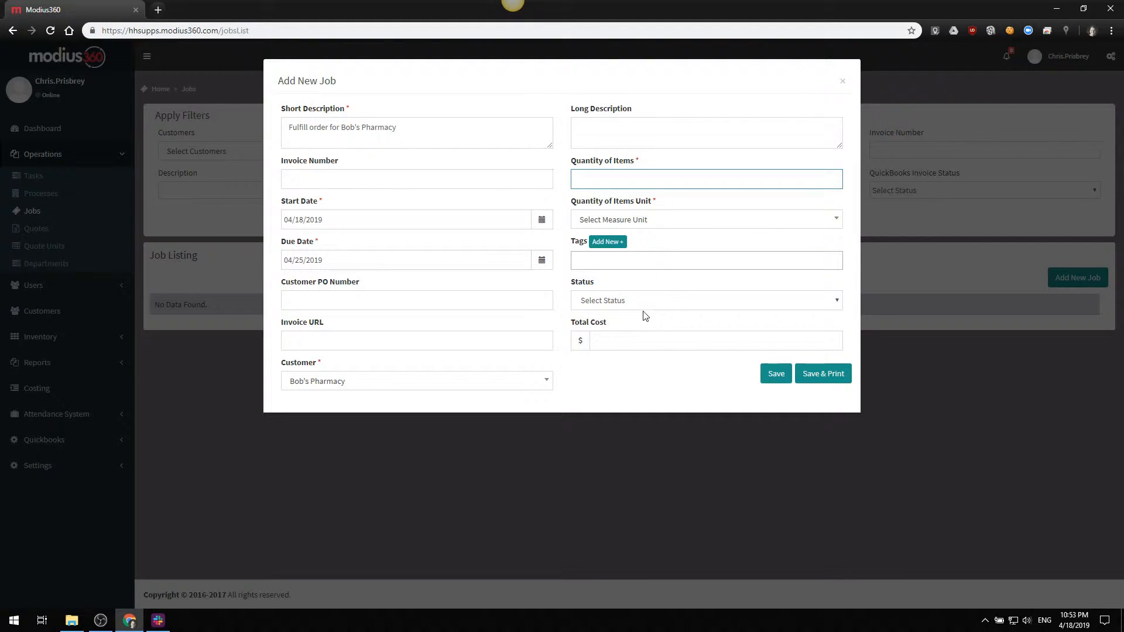
left_click(617, 220)
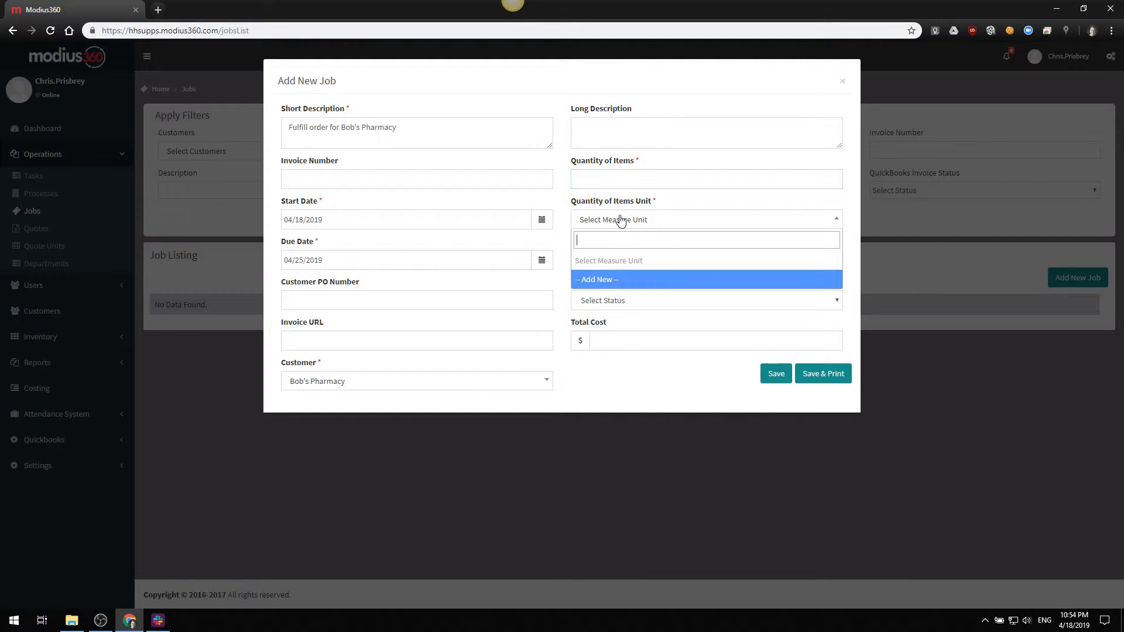
left_click(612, 280)
left_click(457, 135)
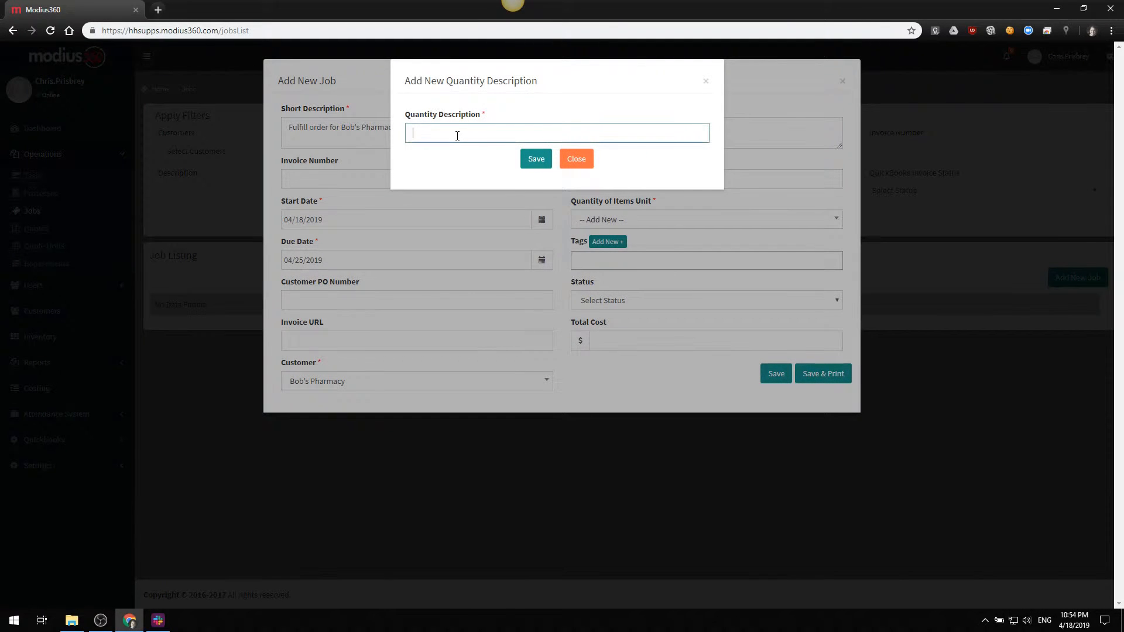
type("Bottles")
left_click(534, 160)
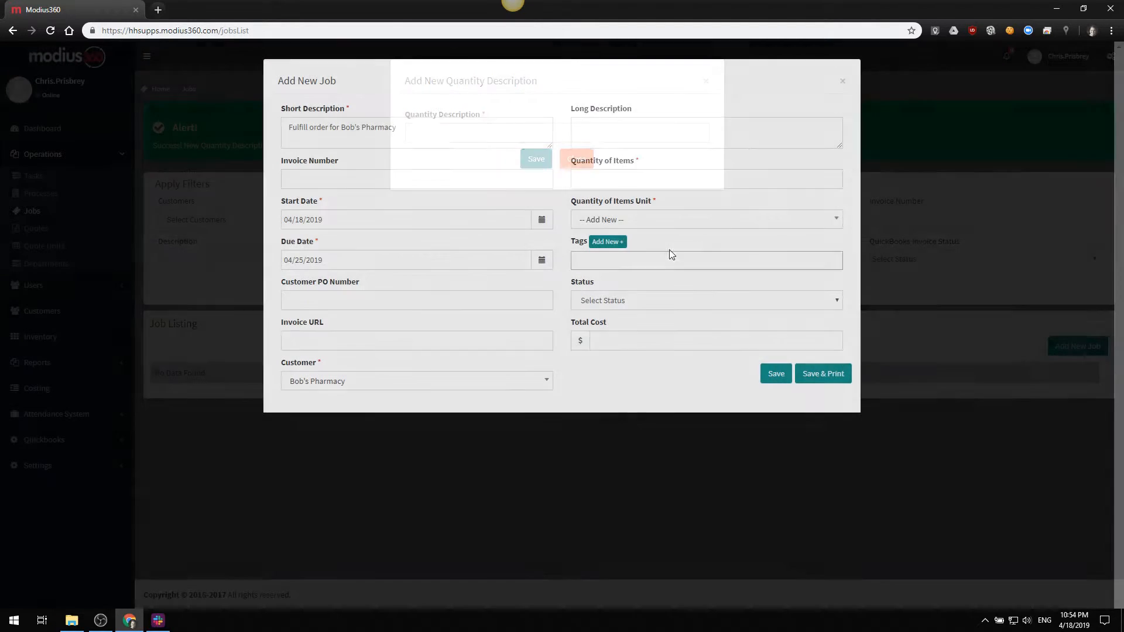
Choose Bottles as the quantity of items unit and set the quantity of items to 500
left_click(620, 220)
left_click(603, 297)
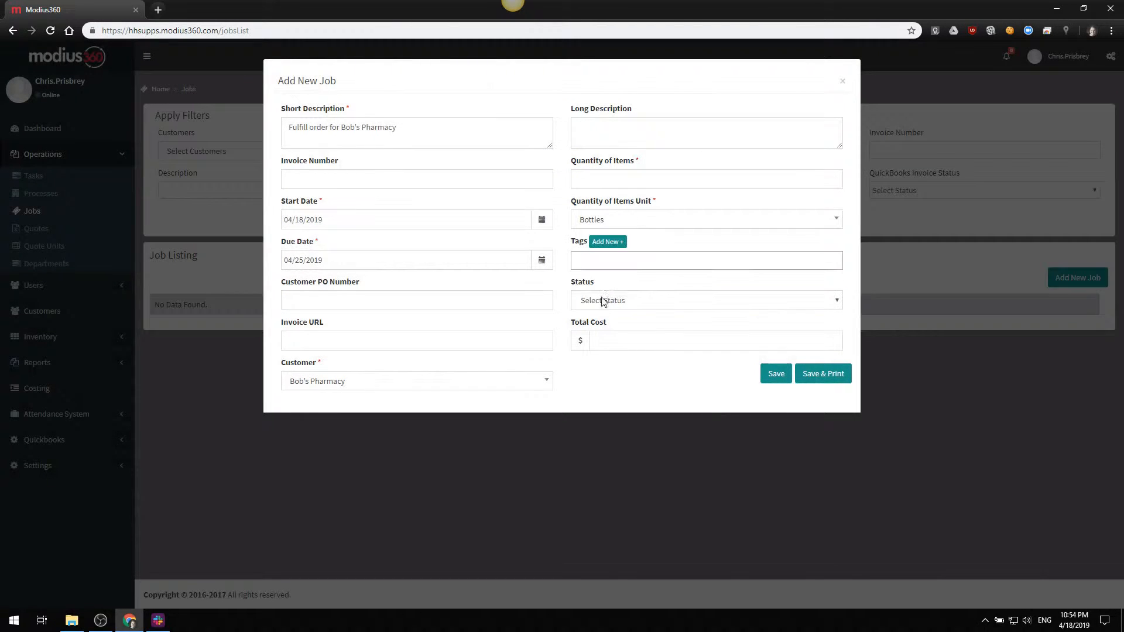
left_click(615, 183)
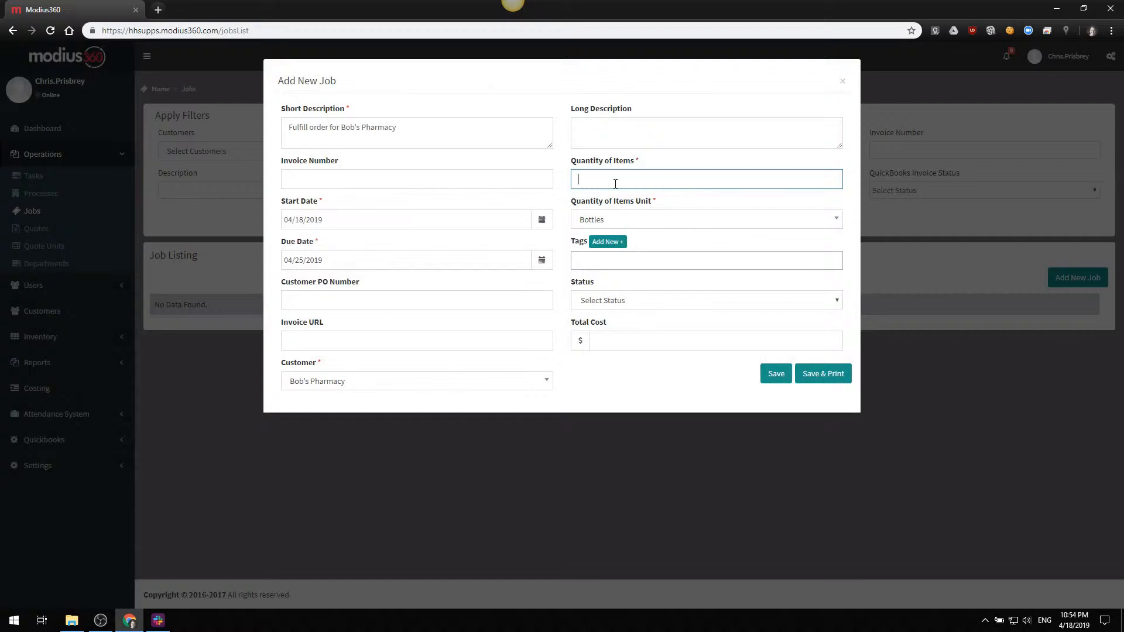
type("500")
Leave the tags empty, set the job's total cost to $1,000 and save the job
left_click(648, 263)
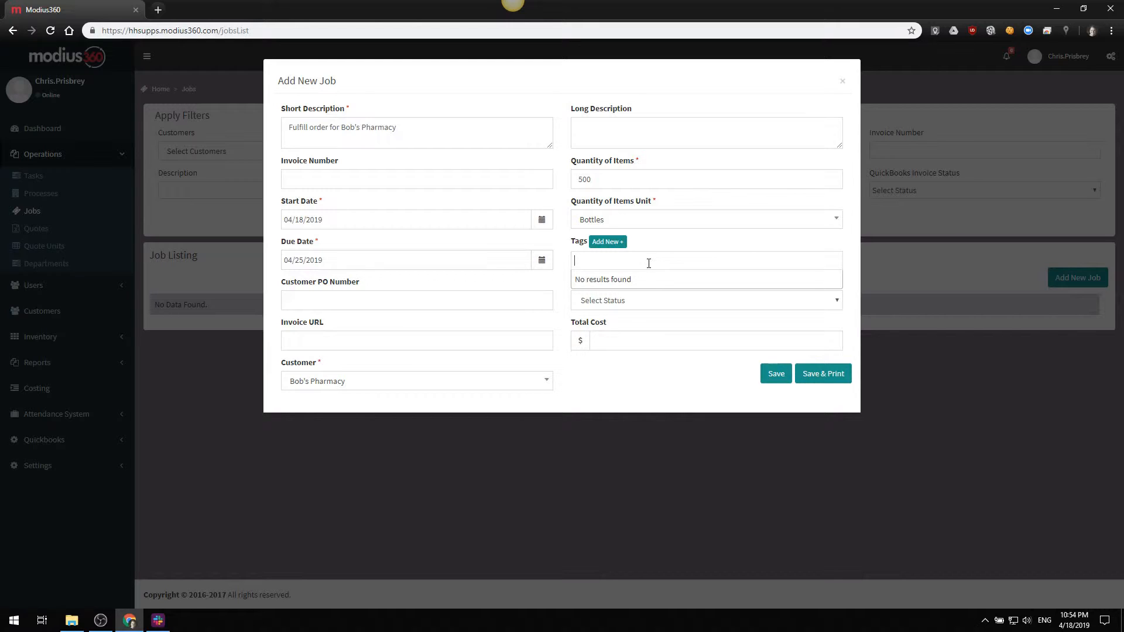
left_click(709, 203)
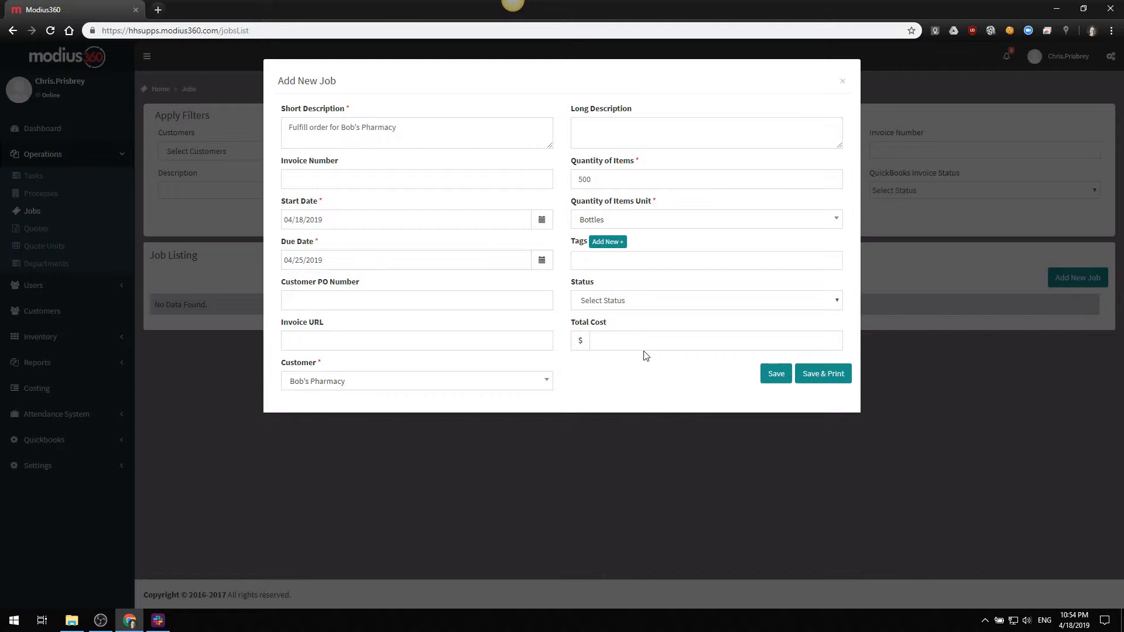
left_click(629, 342)
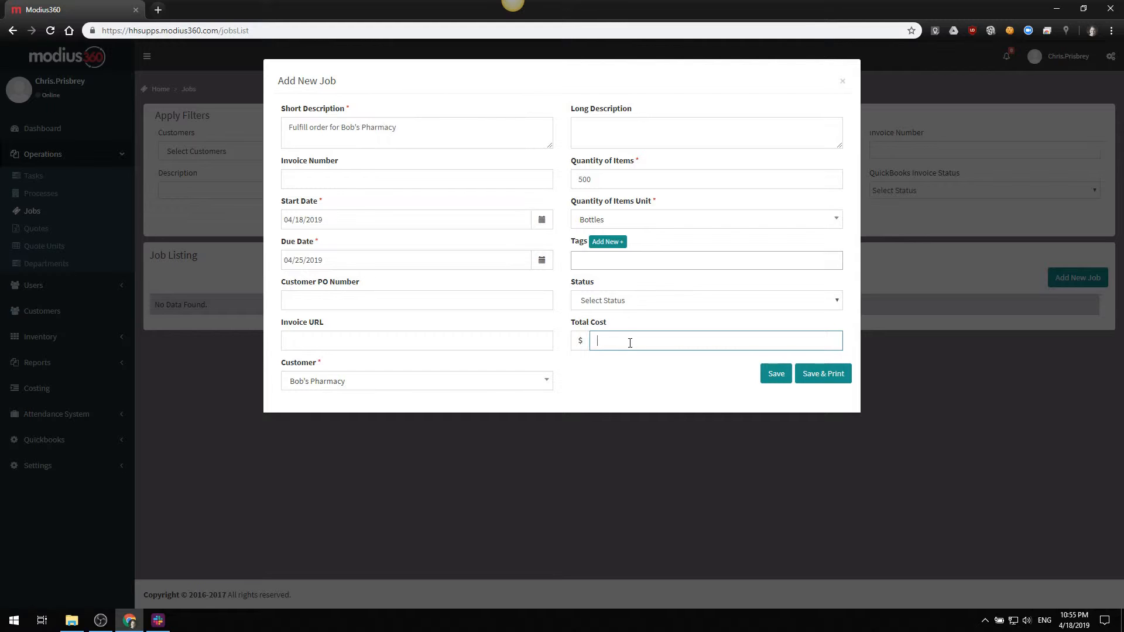
type("1000")
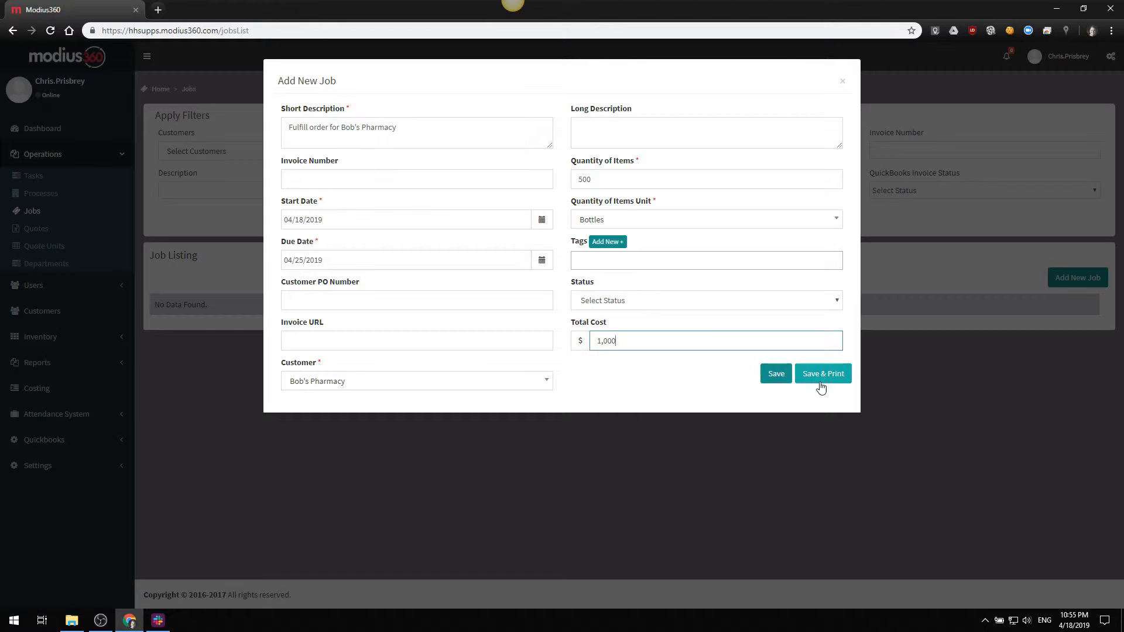
left_click(767, 377)
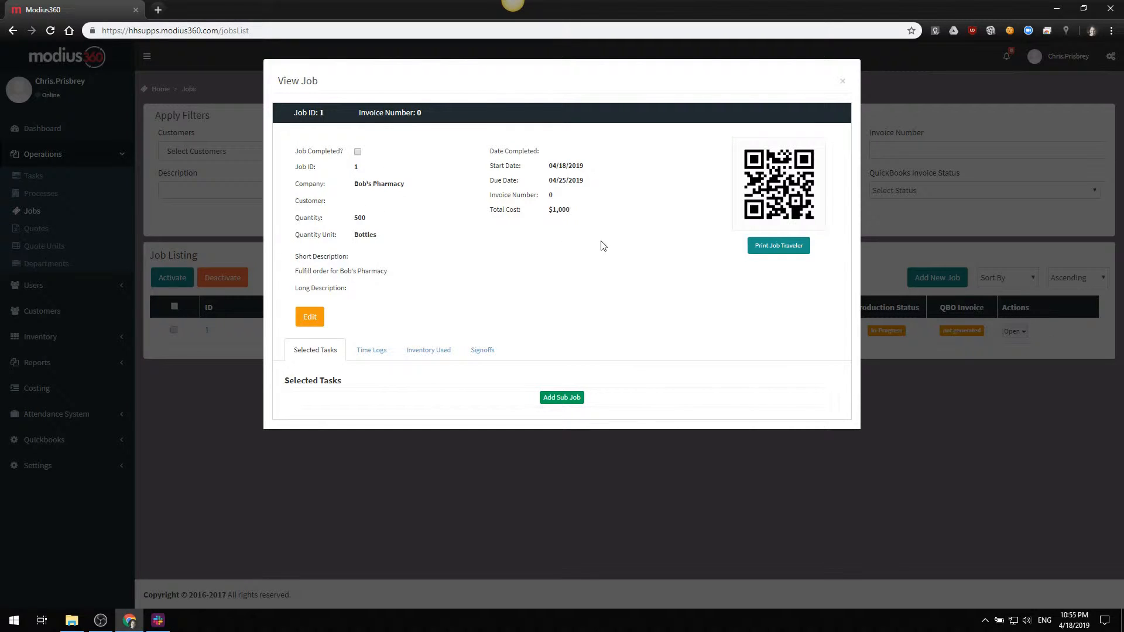
Examine the saved job's editable basic info, time logs, inventory used and signoffs, ending at its selected tasks
left_click(312, 320)
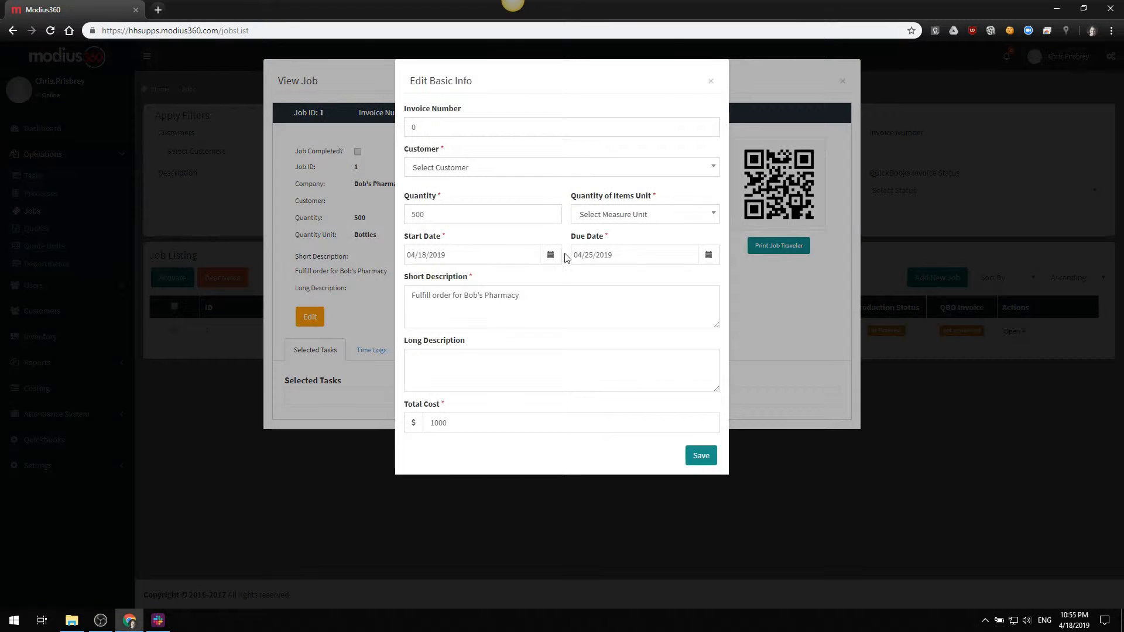
left_click(354, 314)
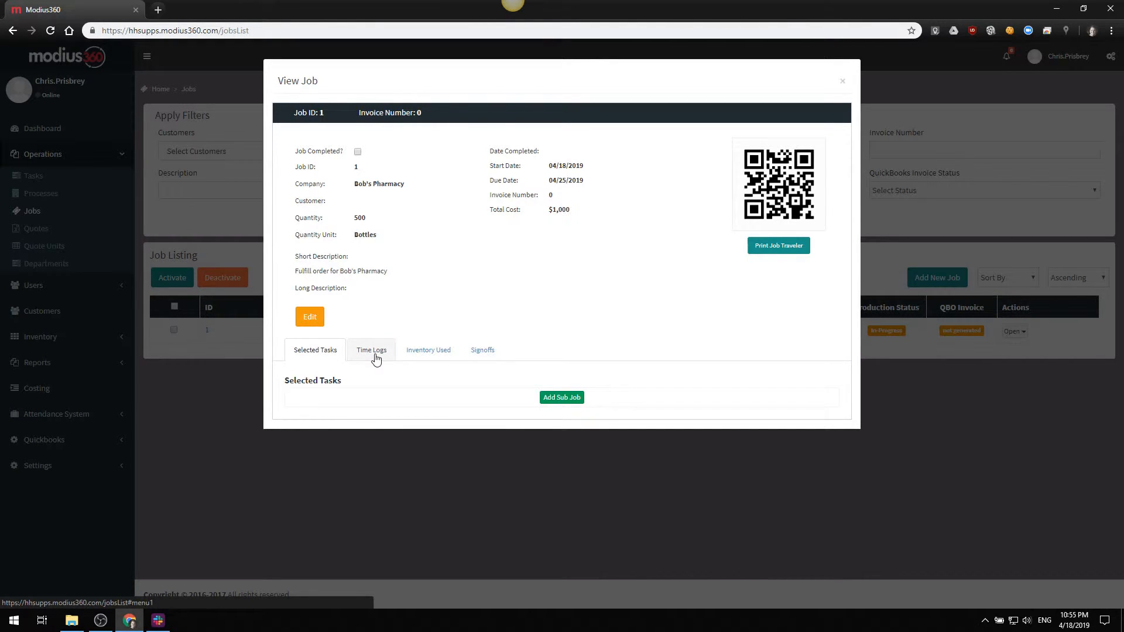
left_click(375, 359)
left_click(442, 355)
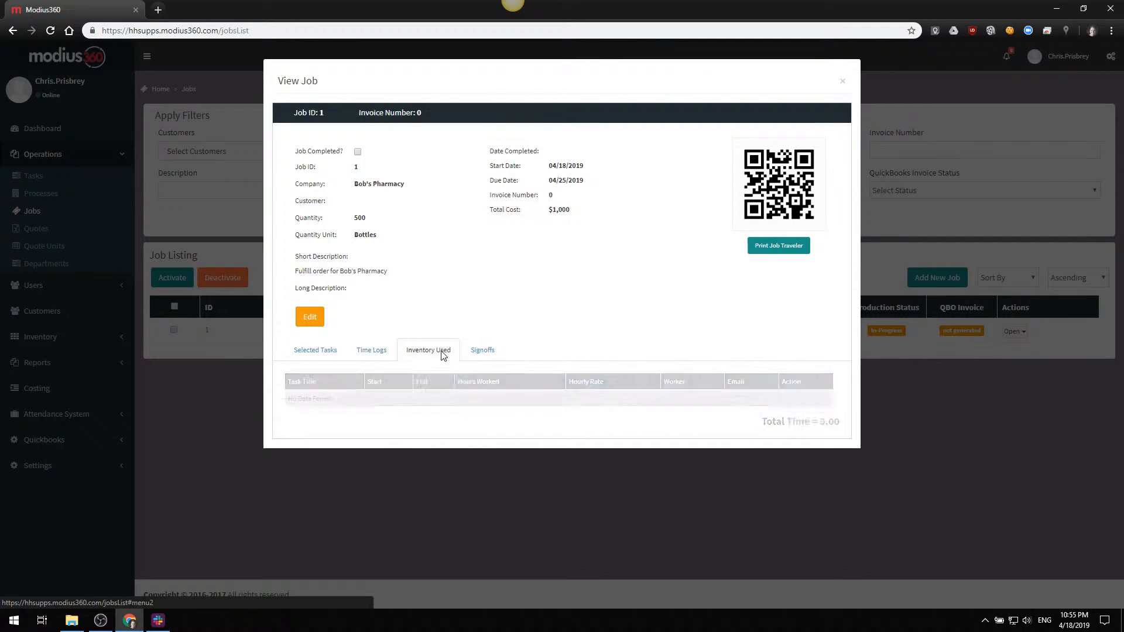
left_click(492, 358)
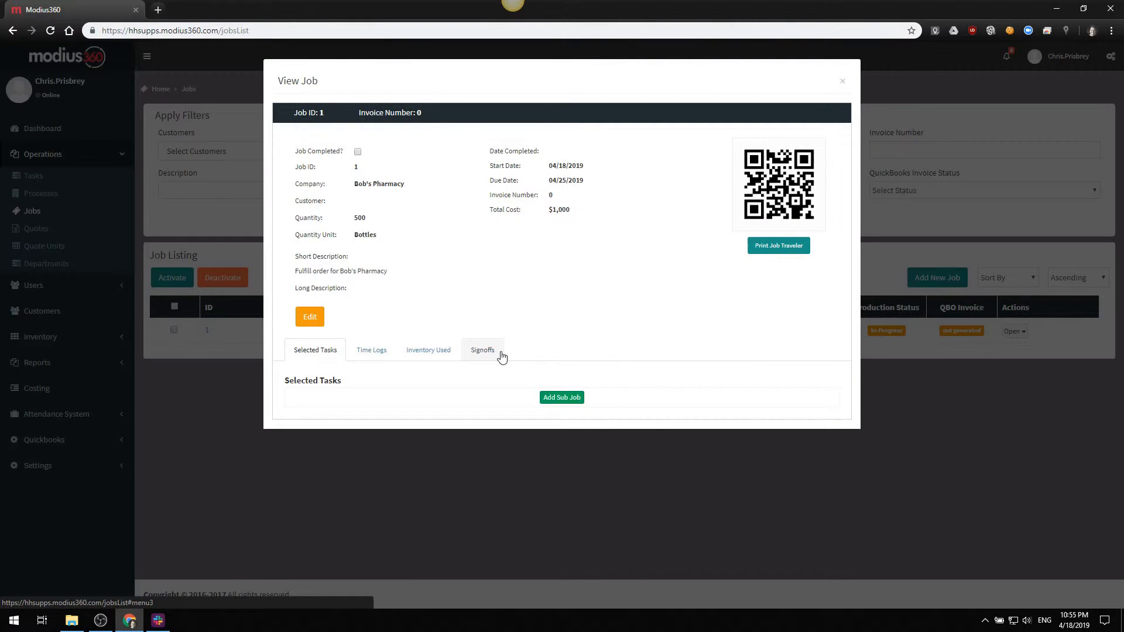
left_click(367, 353)
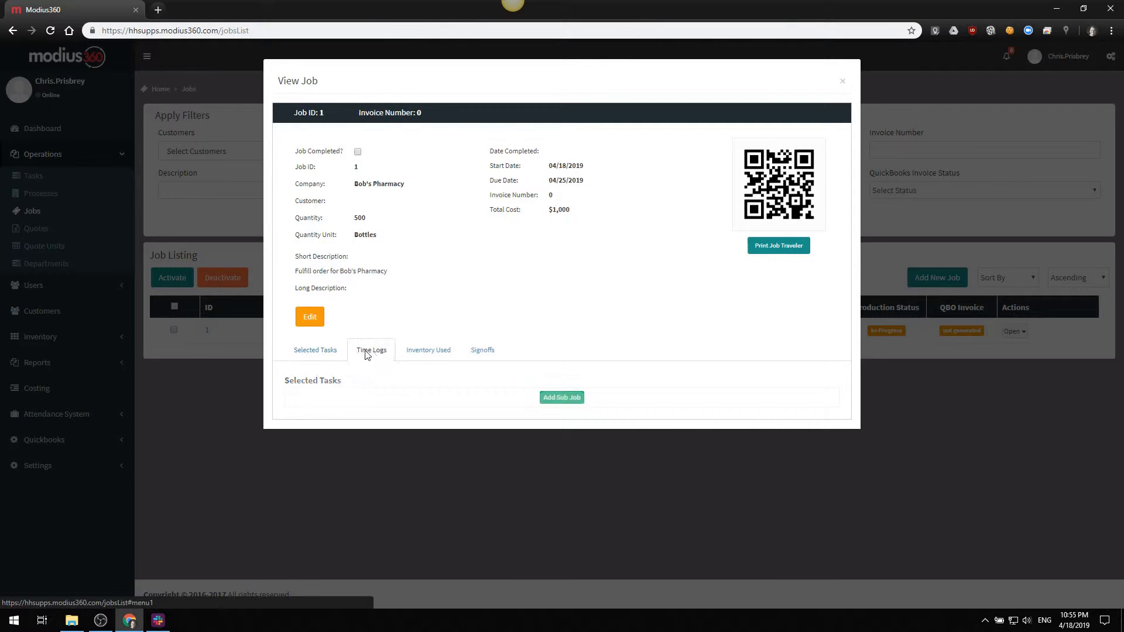
left_click(433, 353)
left_click(481, 351)
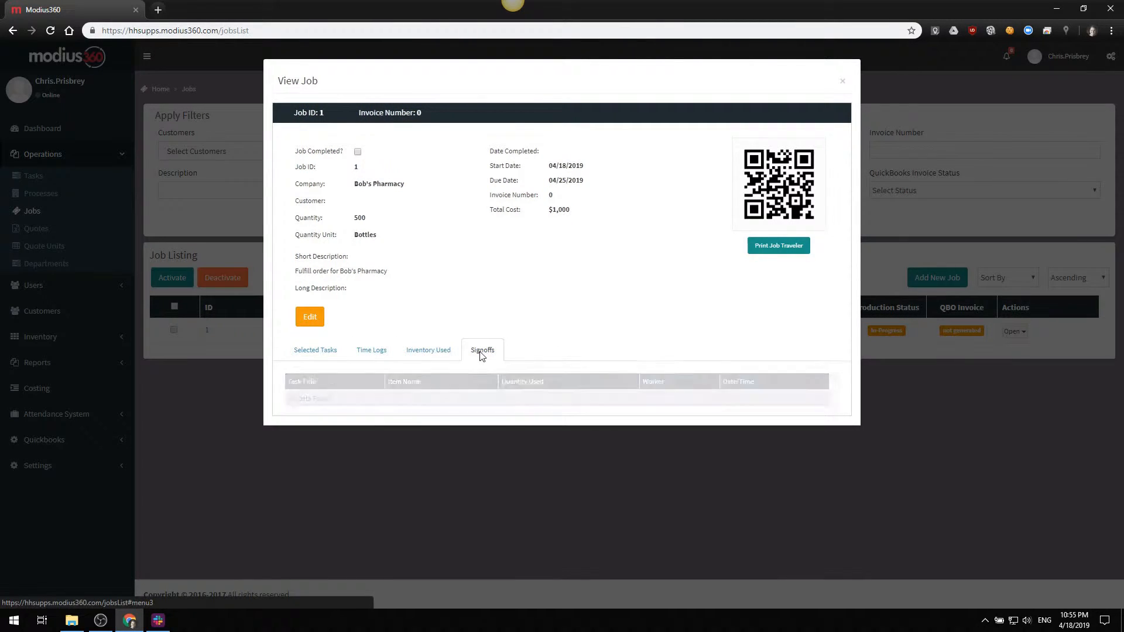
left_click(330, 351)
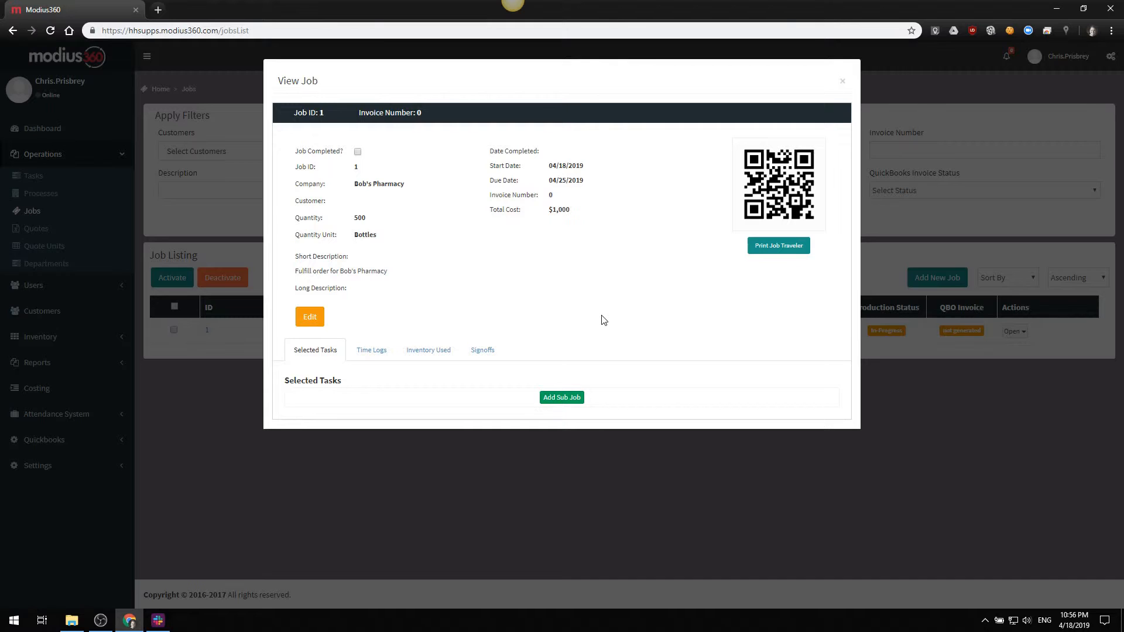
Begin a subjob for the job and create a new department named "Production" from it
left_click(561, 398)
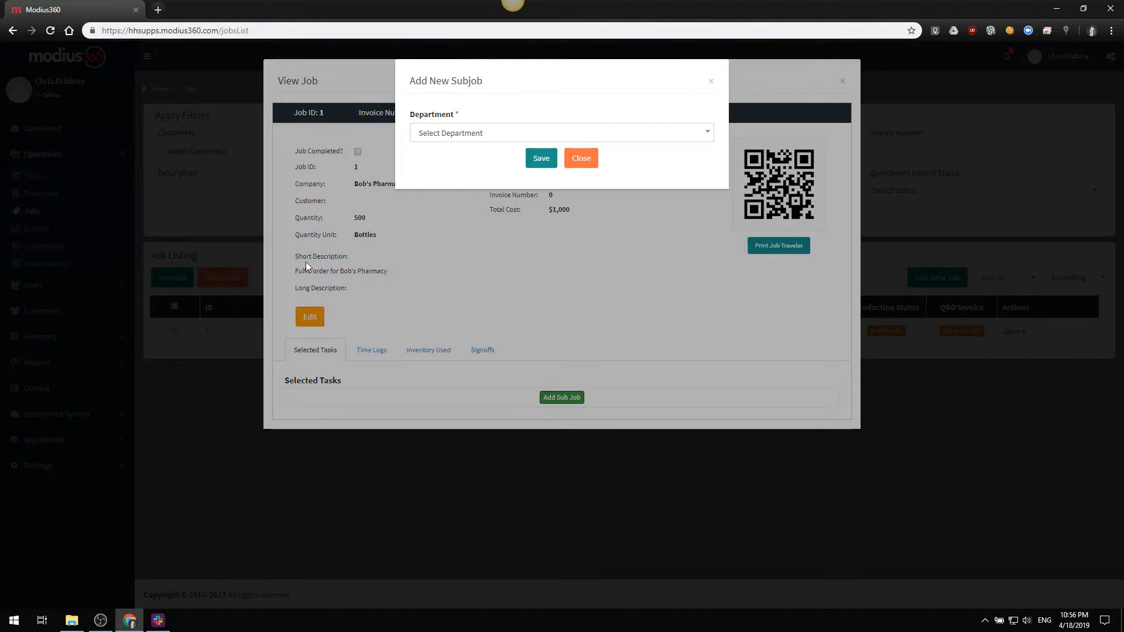
left_click(495, 138)
left_click(495, 138)
left_click(494, 139)
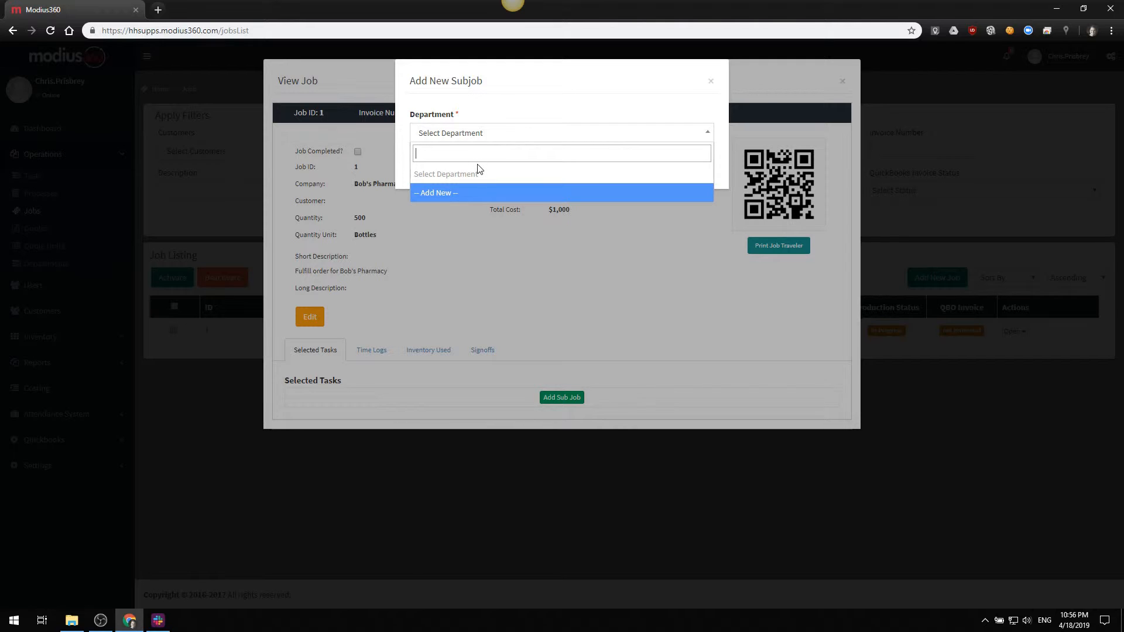
left_click(446, 193)
left_click(467, 140)
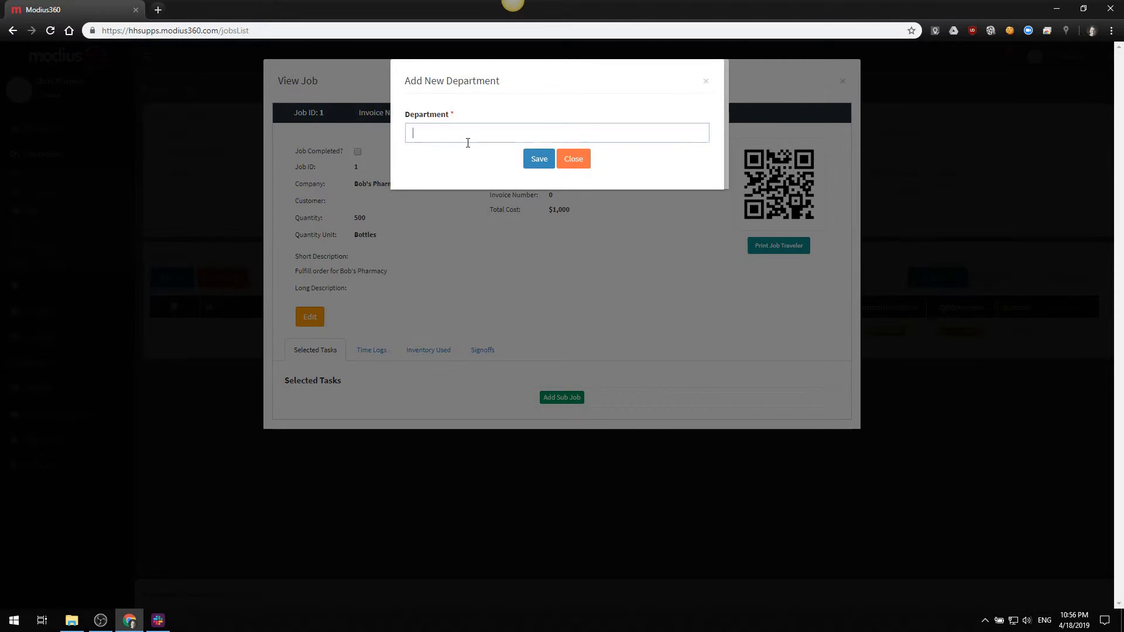
type("Production")
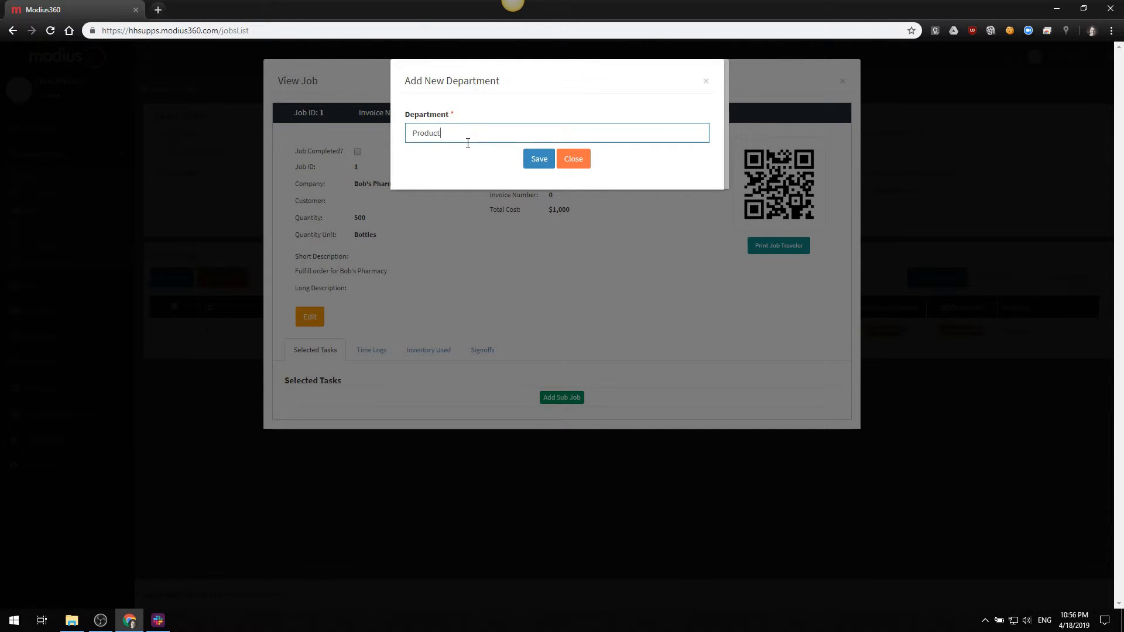
left_click(538, 158)
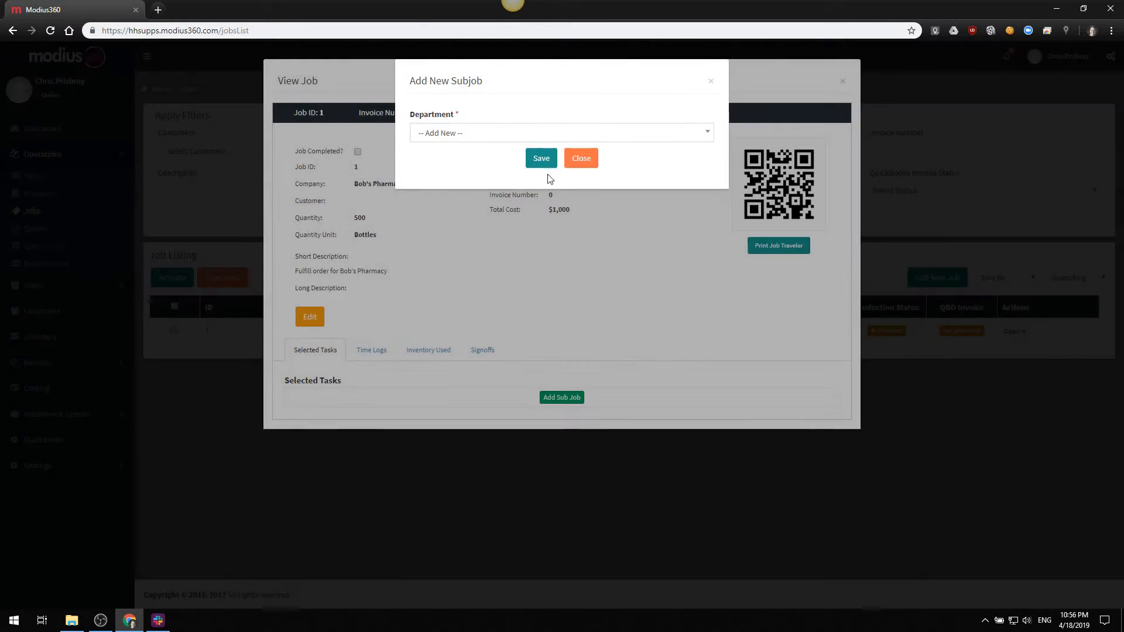
Try to save the subjob with Production as its department
left_click(469, 133)
left_click(458, 207)
left_click(540, 154)
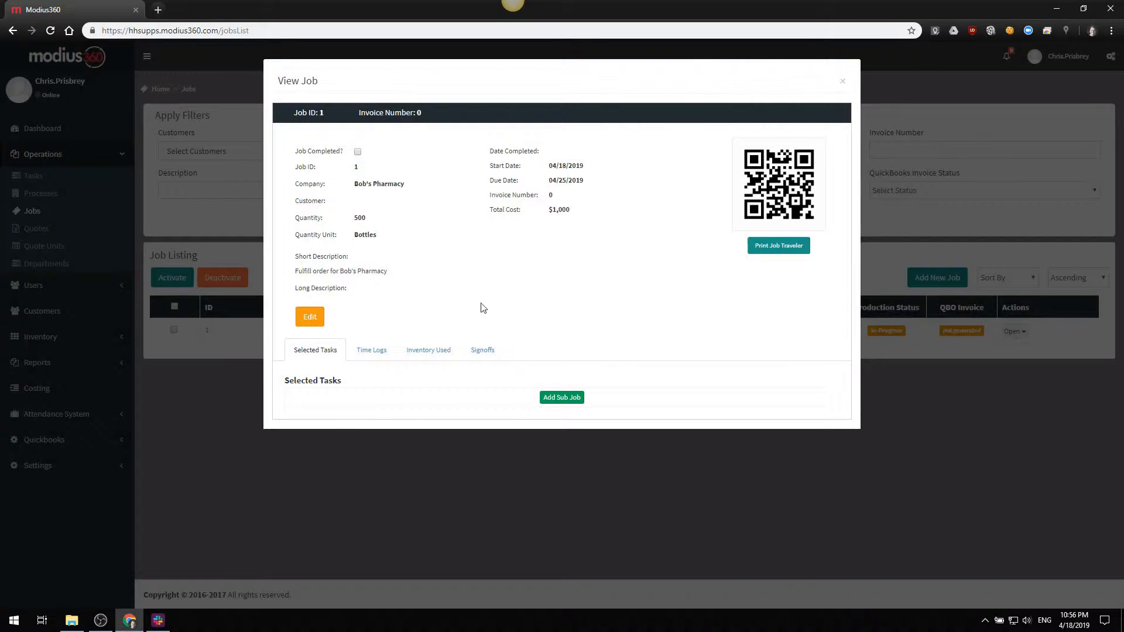
Add a subjob to the job with Production as its department and save it
left_click(562, 397)
left_click(465, 133)
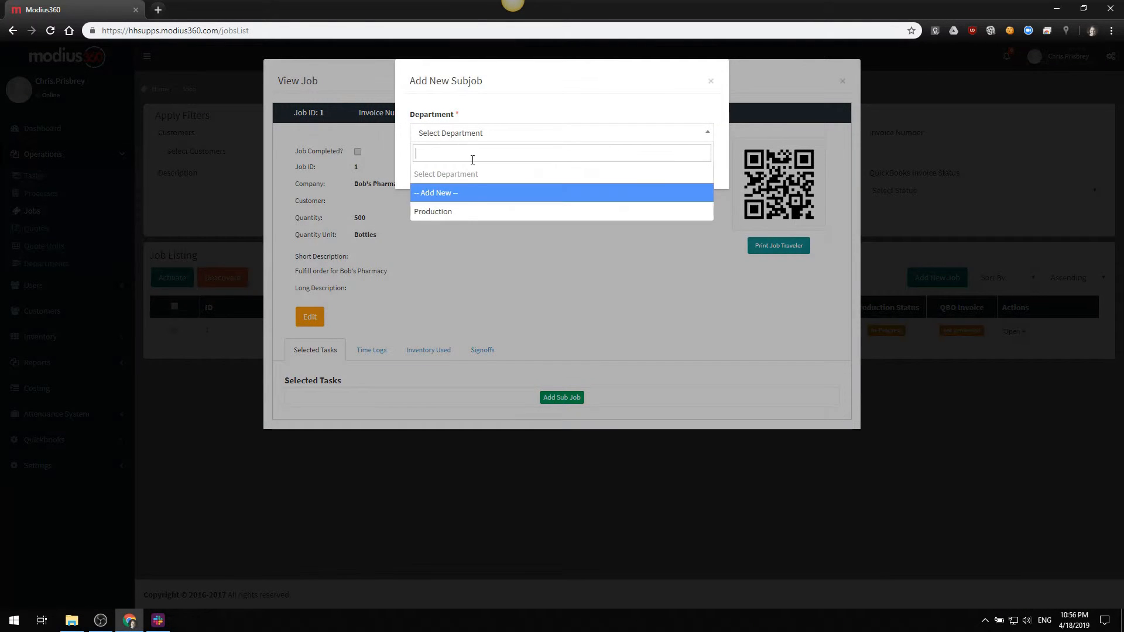
left_click(456, 208)
left_click(540, 158)
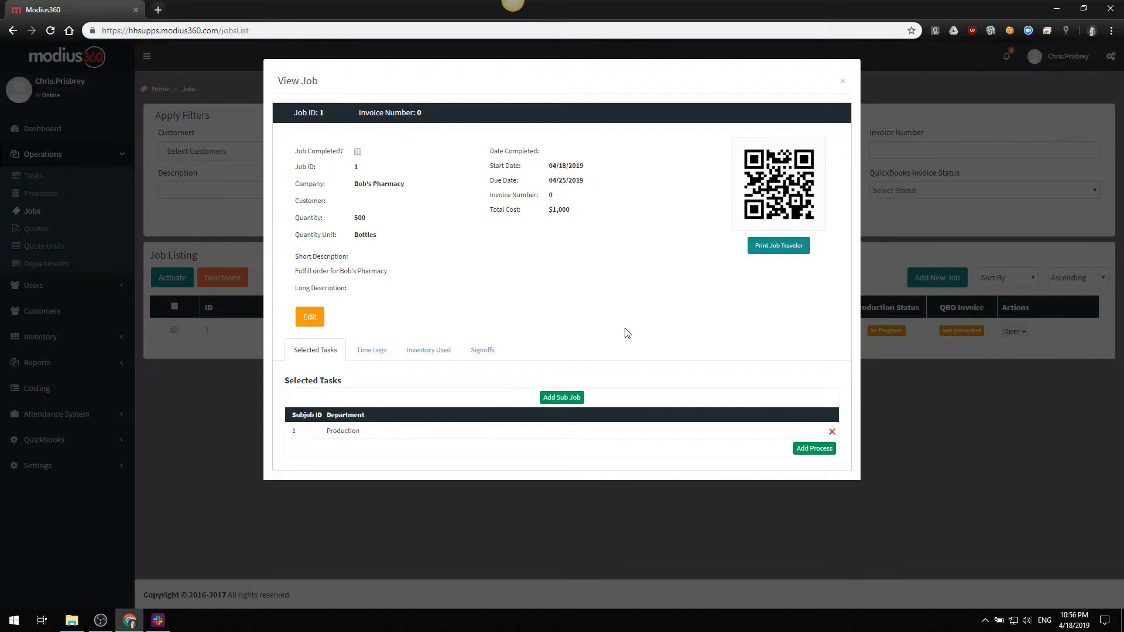
Add the existing Prepare product process to the Production subjob and save it
left_click(820, 452)
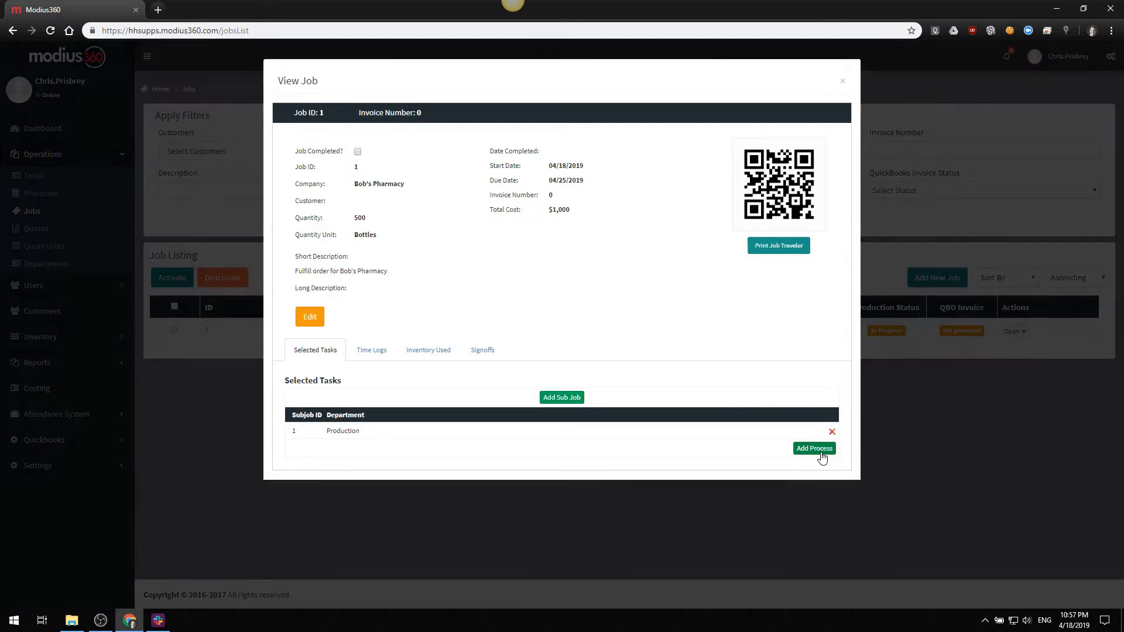
left_click(538, 139)
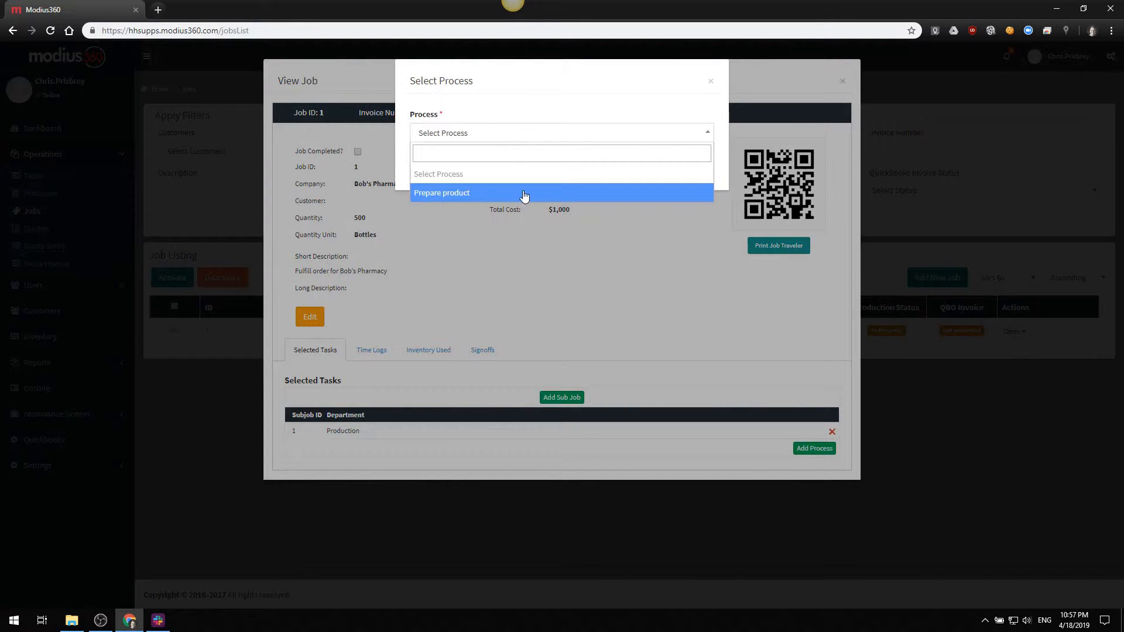
left_click(464, 195)
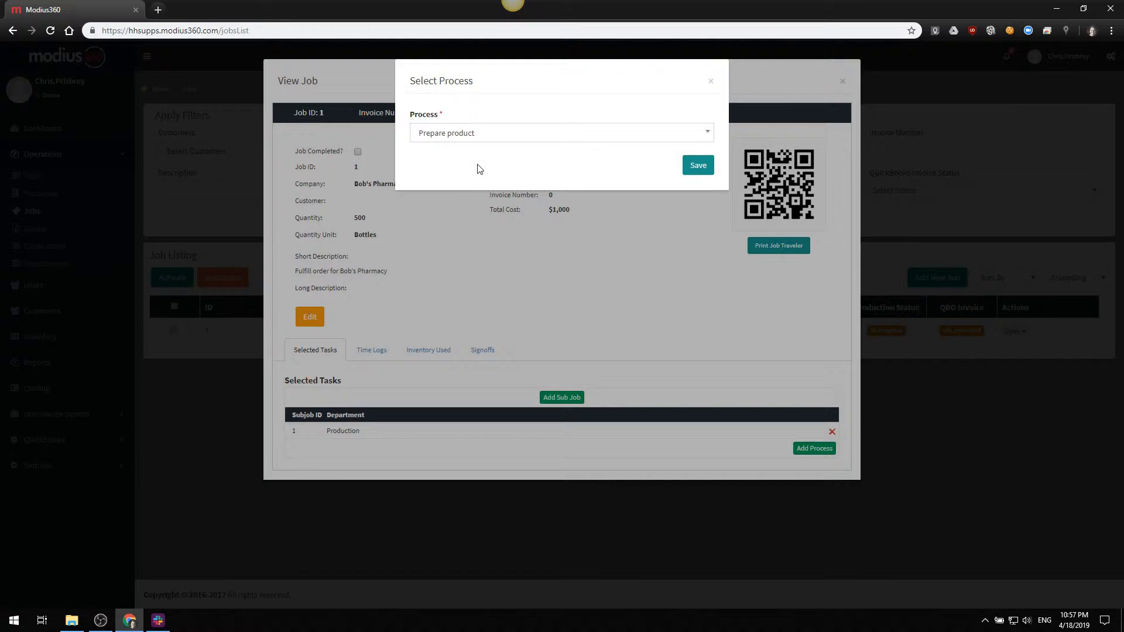
left_click(686, 164)
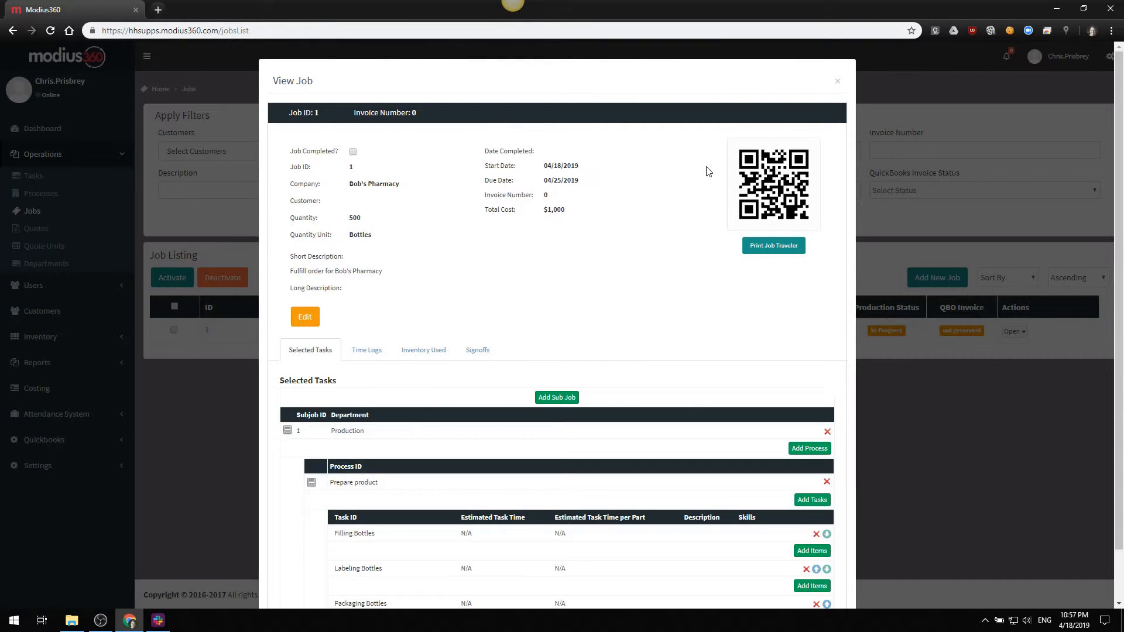
Add Prepare product to the Production subjob a second time and remove that duplicate process again
scroll(667, 246, "down", 1)
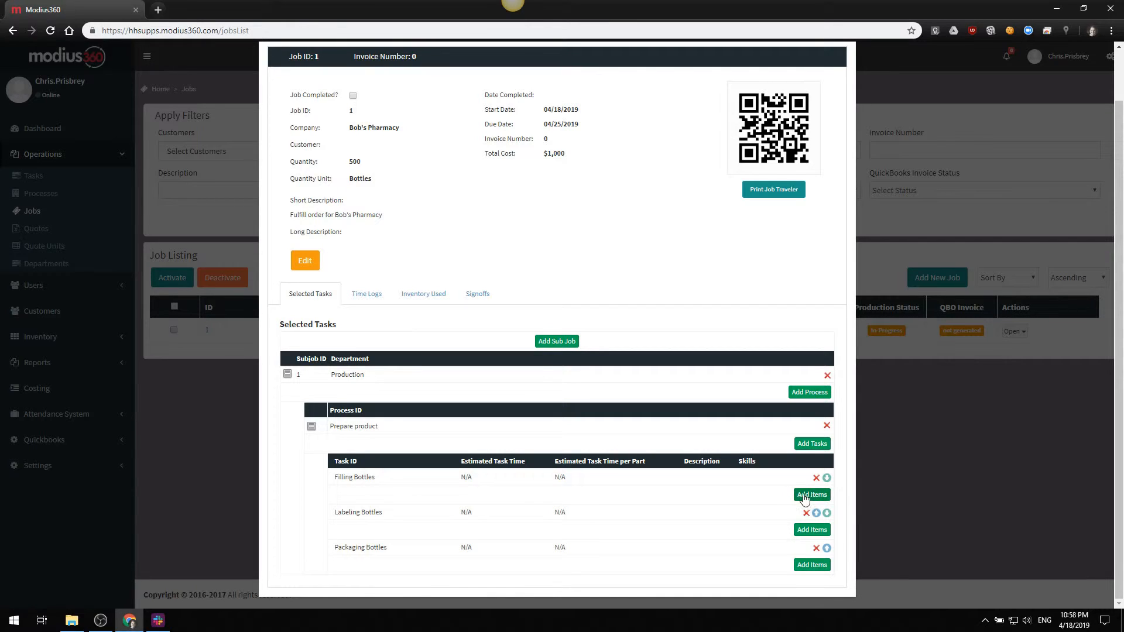
left_click(806, 395)
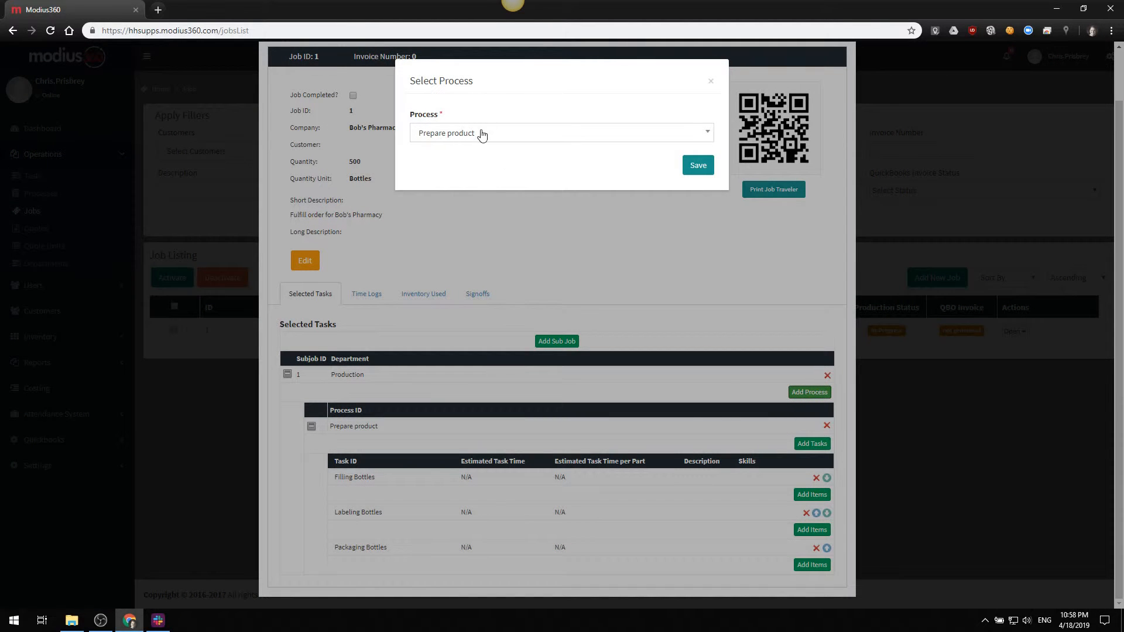
left_click(699, 165)
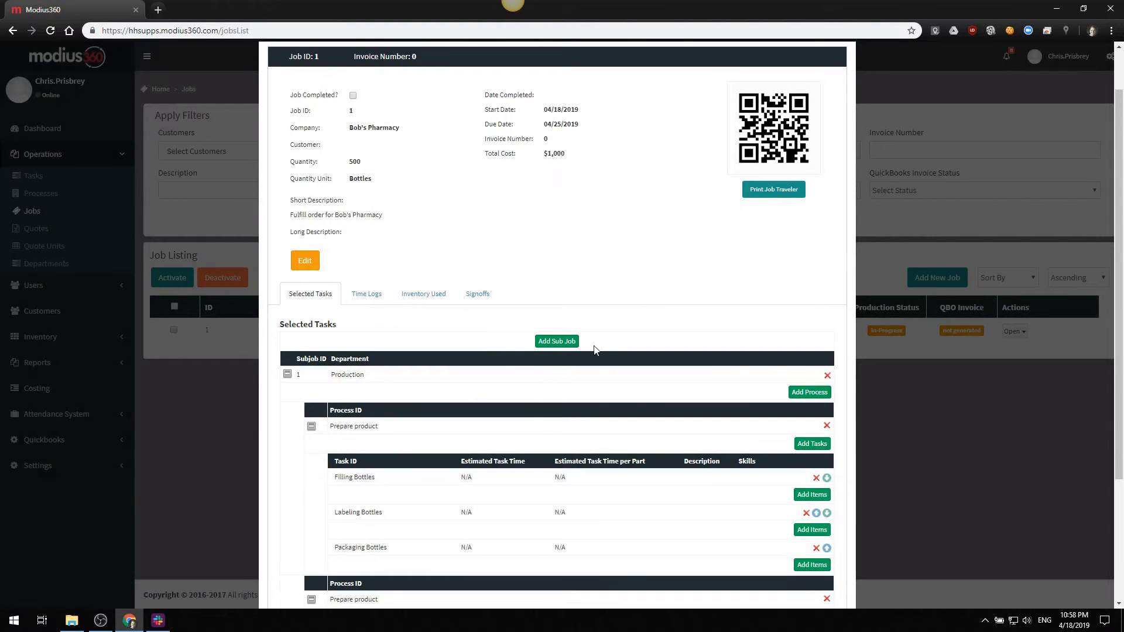
scroll(594, 346, "down", 2)
scroll(493, 377, "down", 2)
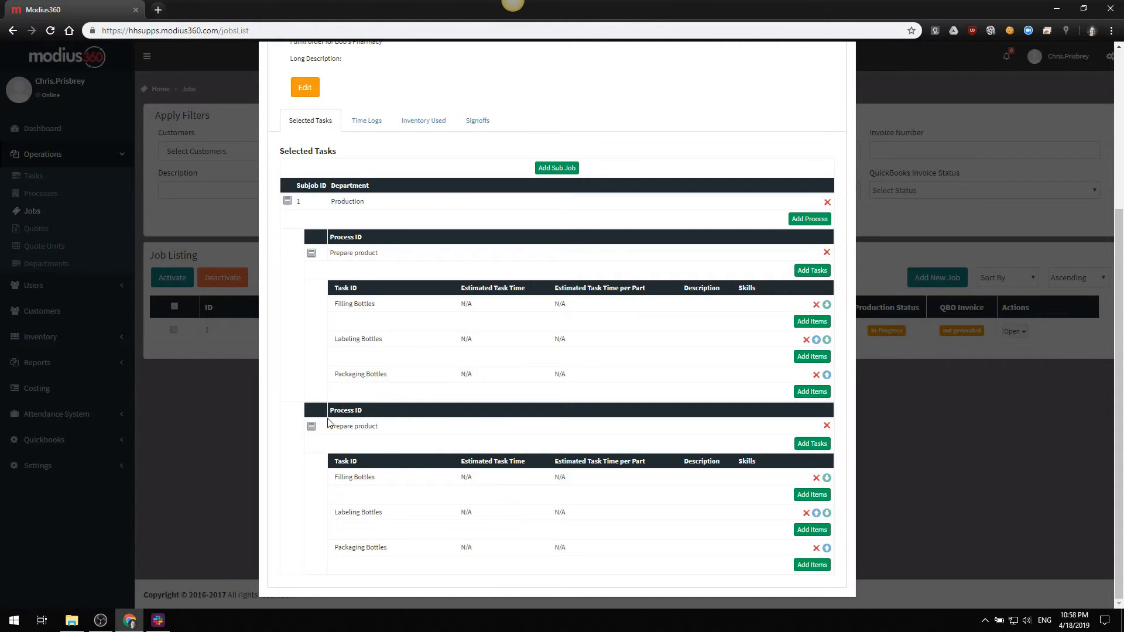
left_click(827, 427)
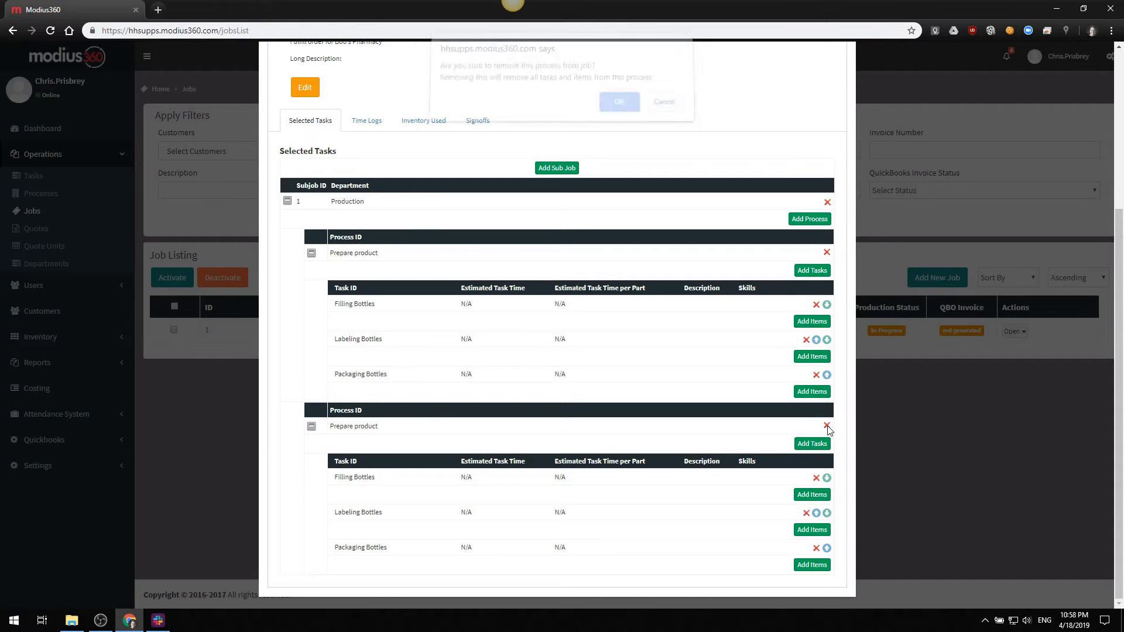
left_click(619, 109)
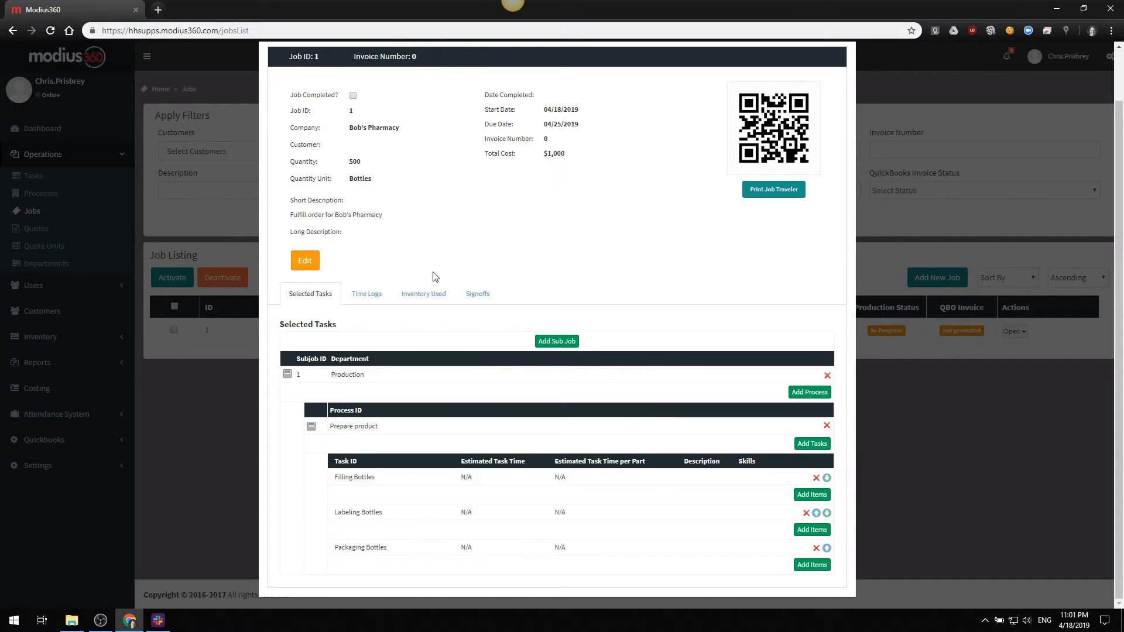
Review the job's time logs, inventory used and signoffs, and return to its selected tasks
scroll(346, 283, "up", 1)
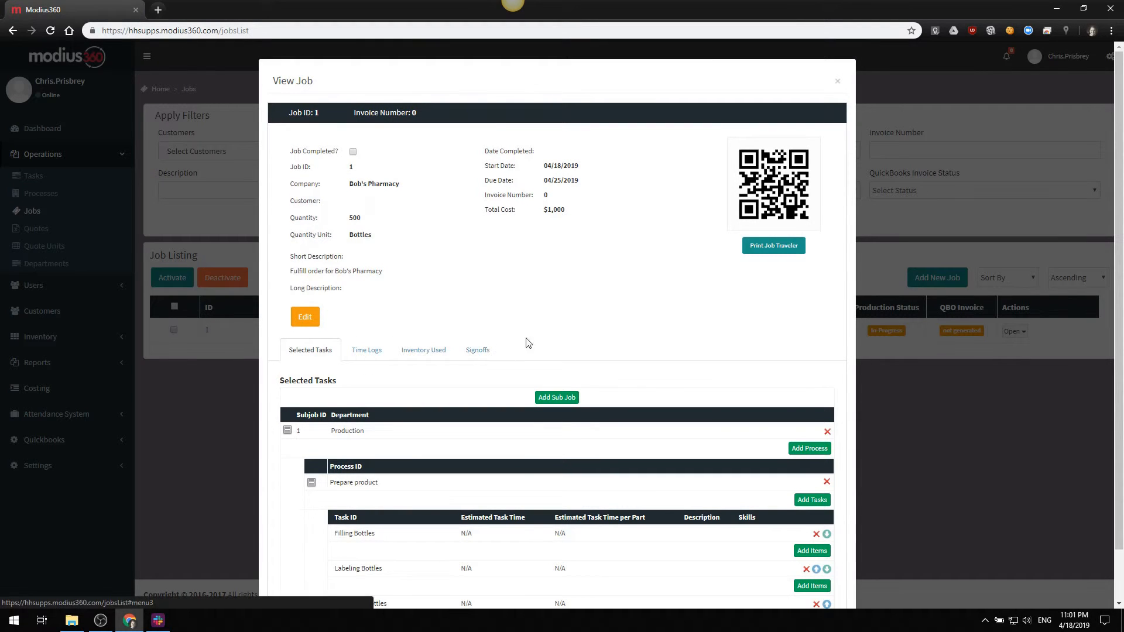
left_click(368, 351)
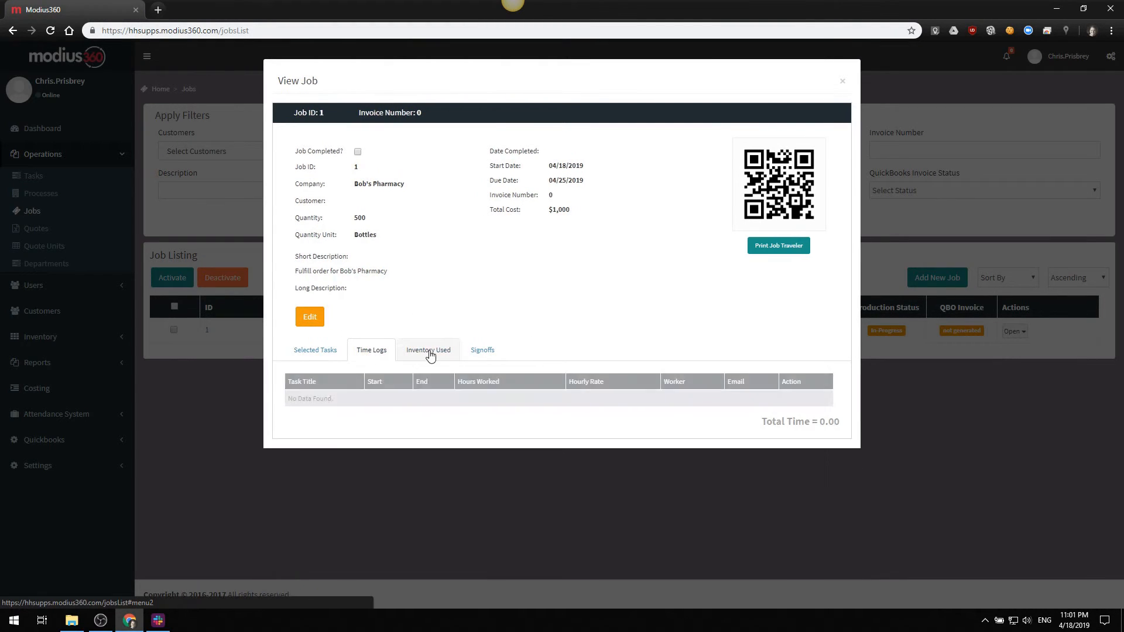
left_click(427, 351)
left_click(475, 353)
left_click(339, 350)
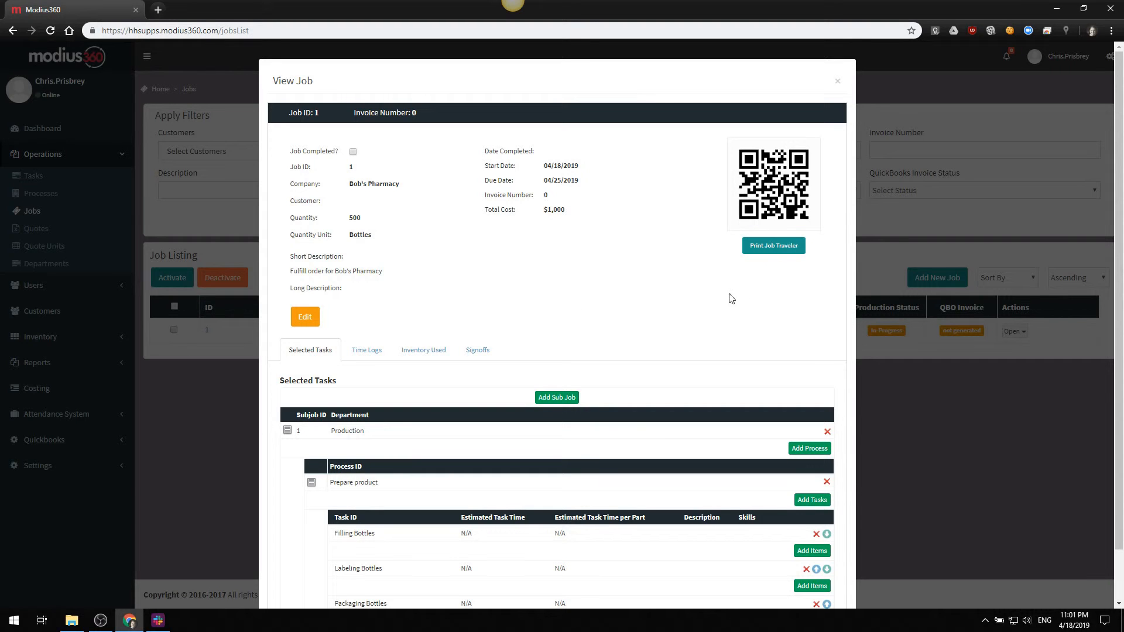
Preview the printable job traveler for the Bob's Pharmacy job and close it without printing
left_click(790, 255)
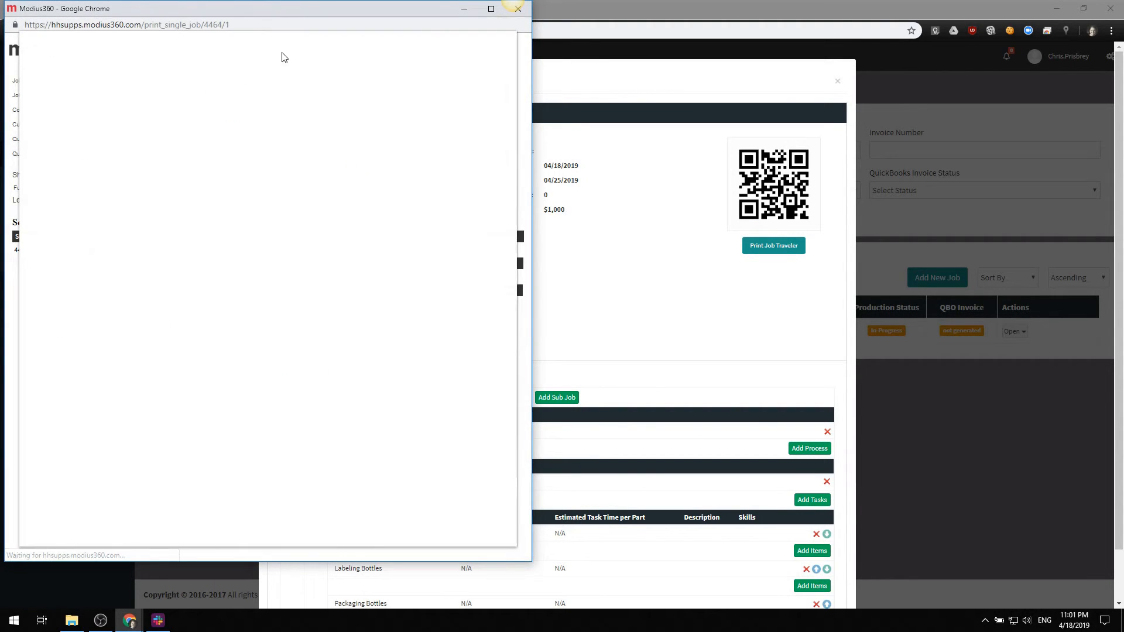
left_click_drag(236, 12, 313, 17)
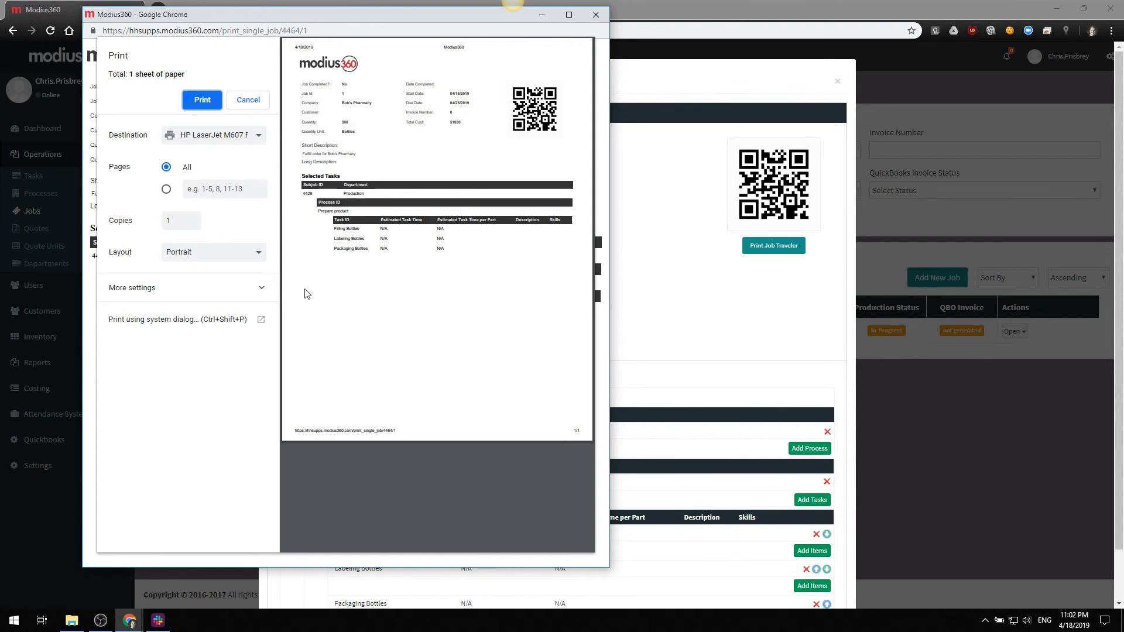
left_click(597, 14)
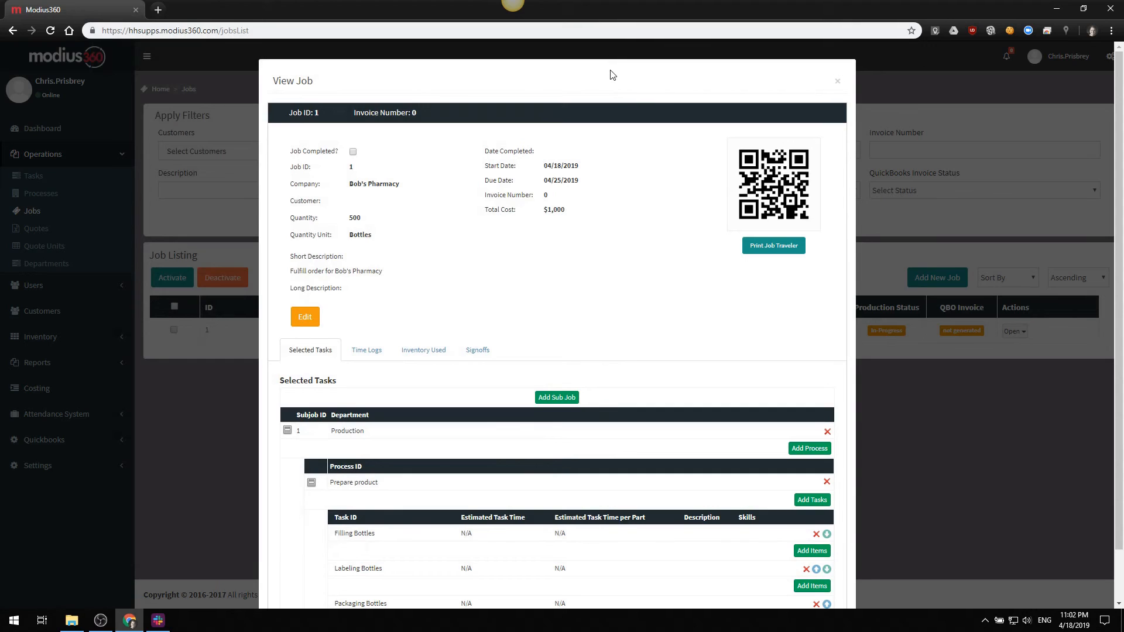